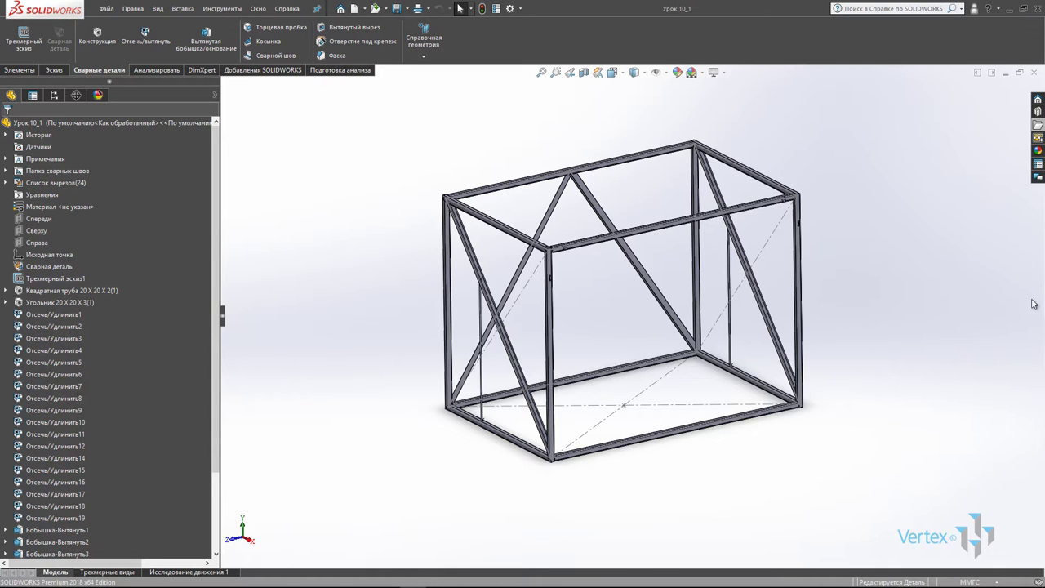
# Enable the SOLIDWORKS Simulation add-in from the Options > Add-Ins manager.
pyautogui.moveTo(840, 212); pyautogui.dragTo(847, 250, button='middle')
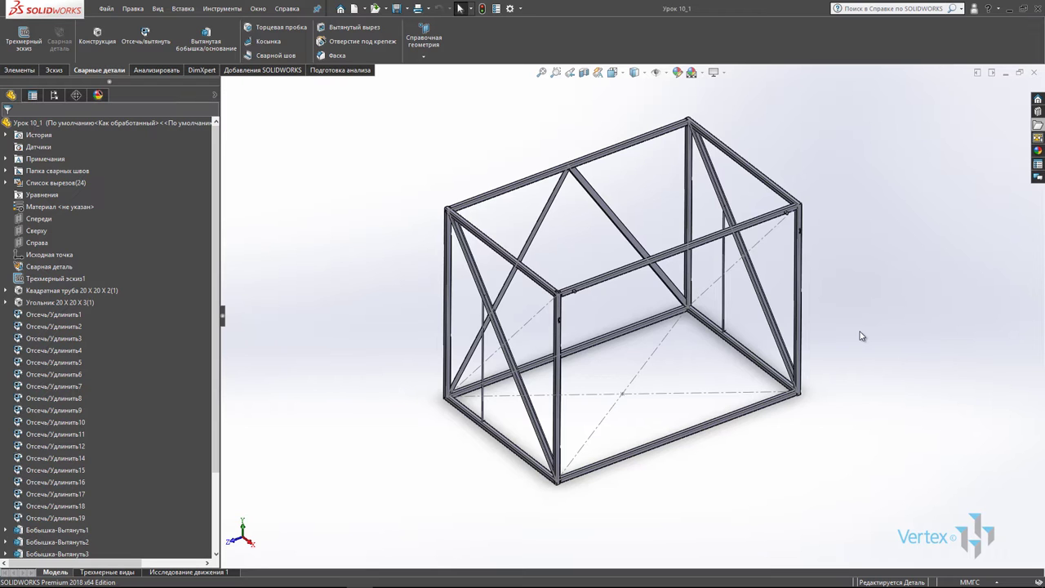
pyautogui.moveTo(857, 335); pyautogui.dragTo(857, 283, button='middle')
pyautogui.press('Escape')
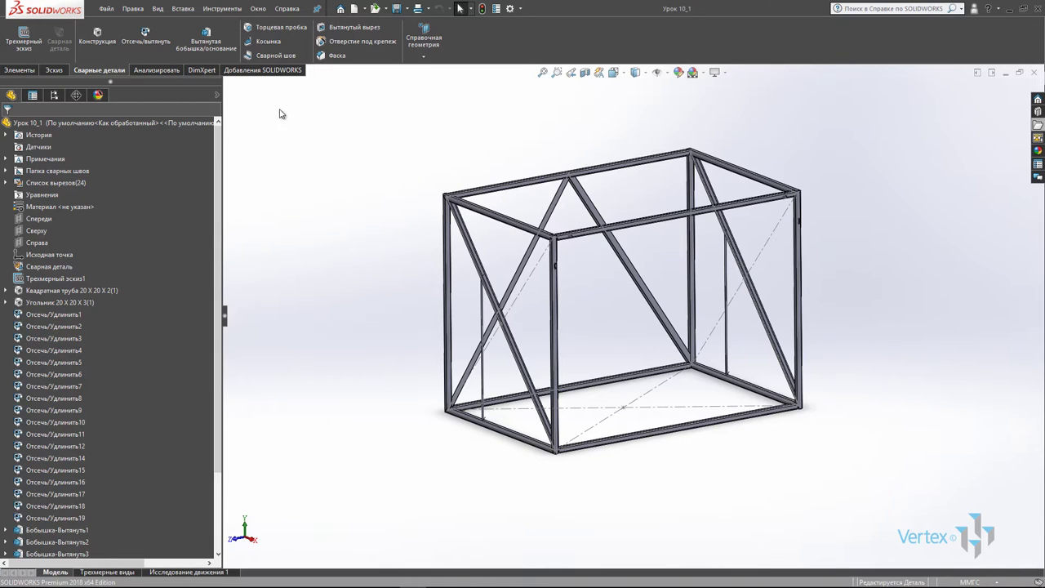
pyautogui.click(253, 72)
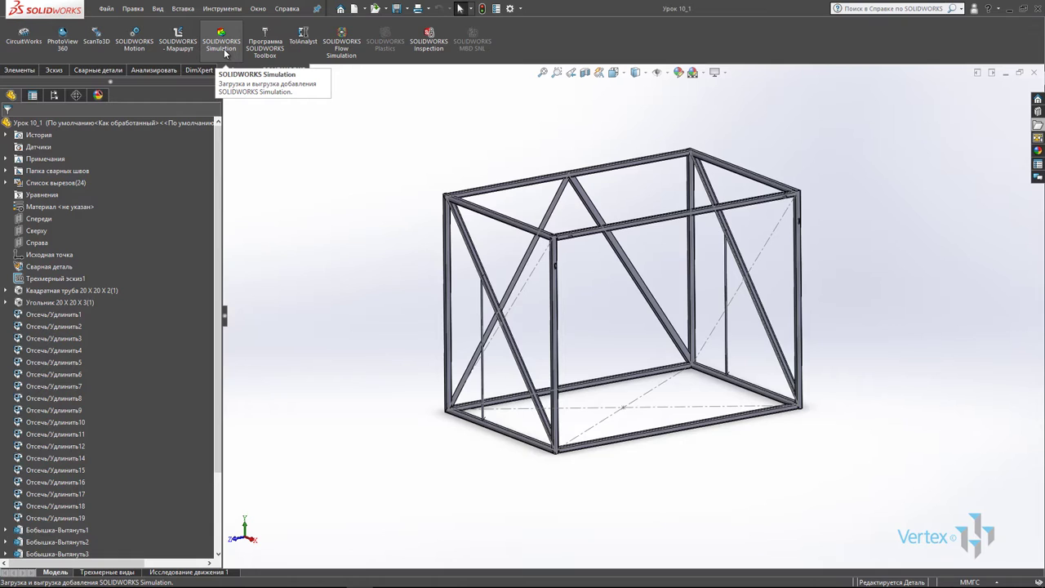
pyautogui.click(521, 10)
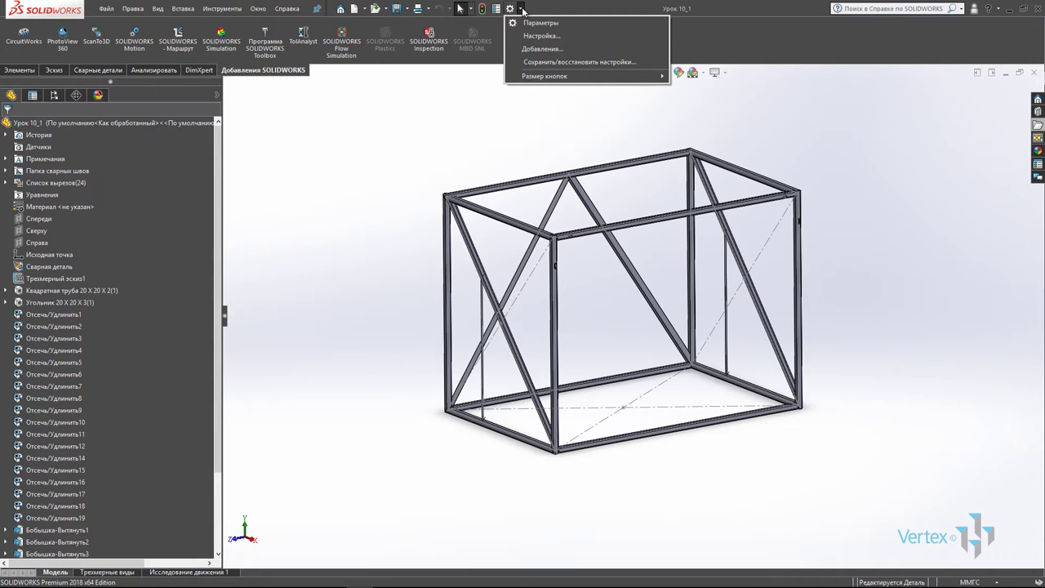
pyautogui.click(527, 51)
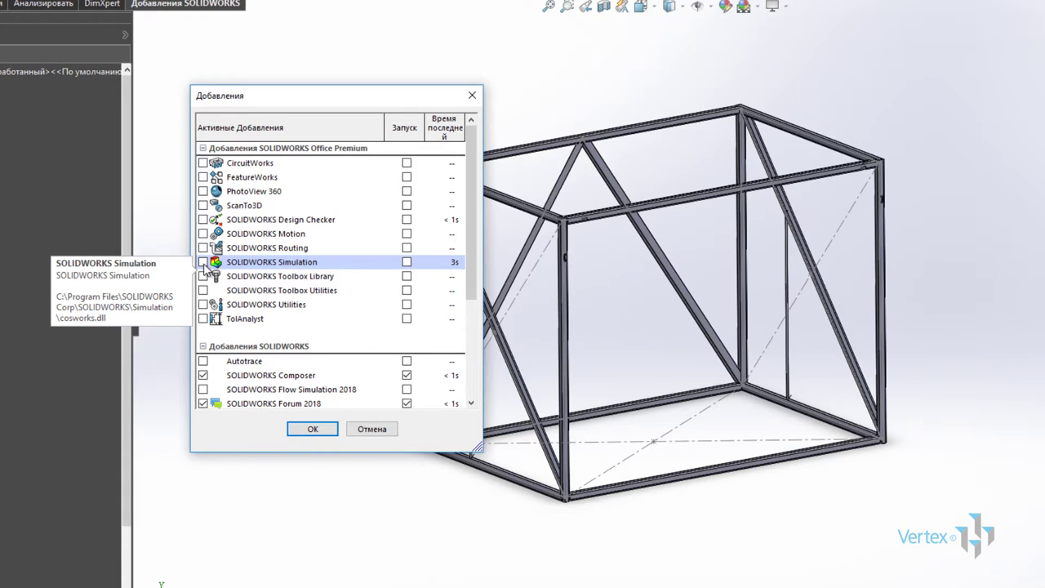
pyautogui.click(203, 262)
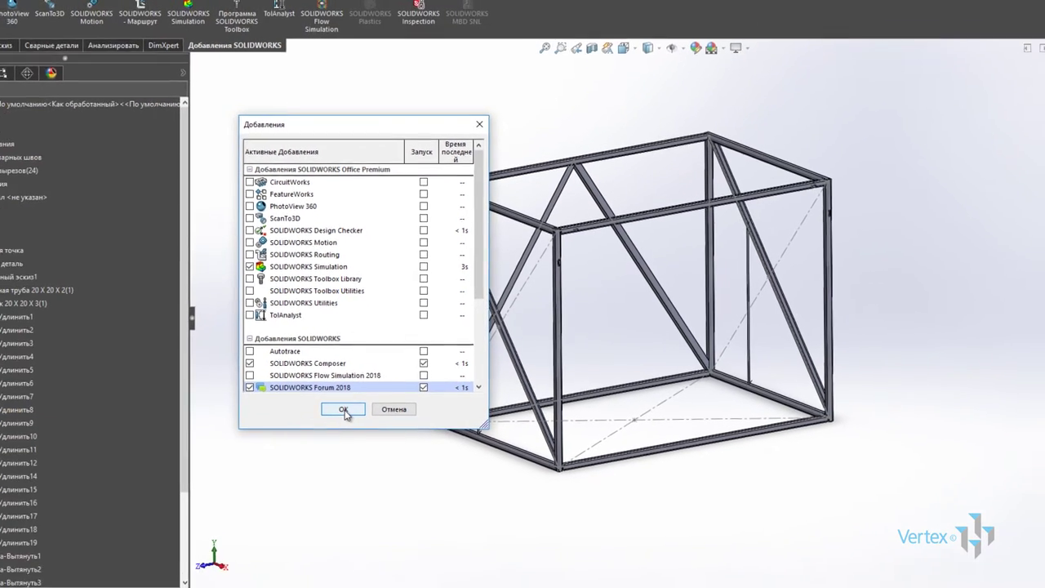
pyautogui.click(344, 410)
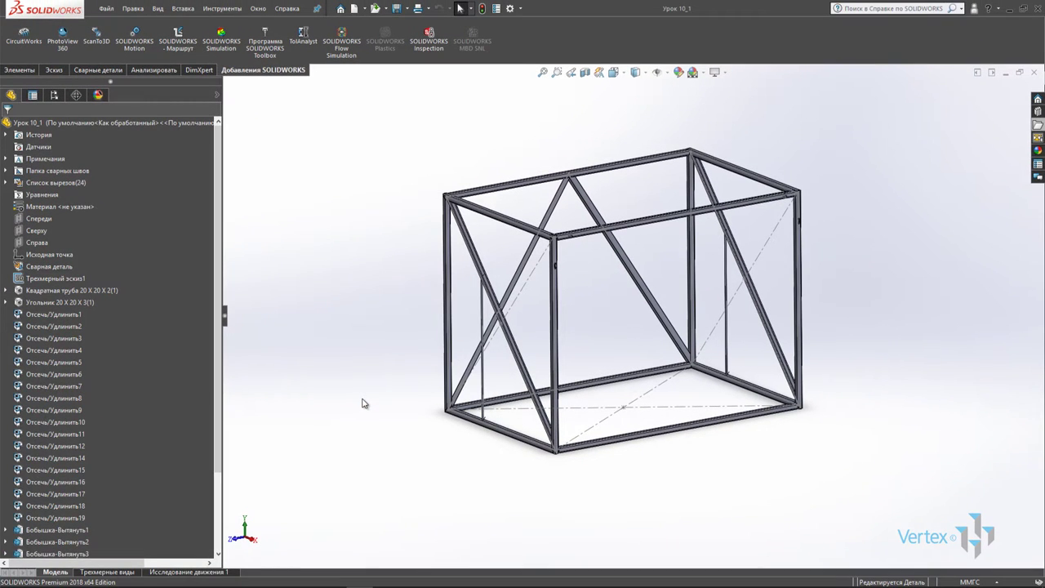
# Load Simulation and create a Static study with the default name Static 1.
pyautogui.click(222, 41)
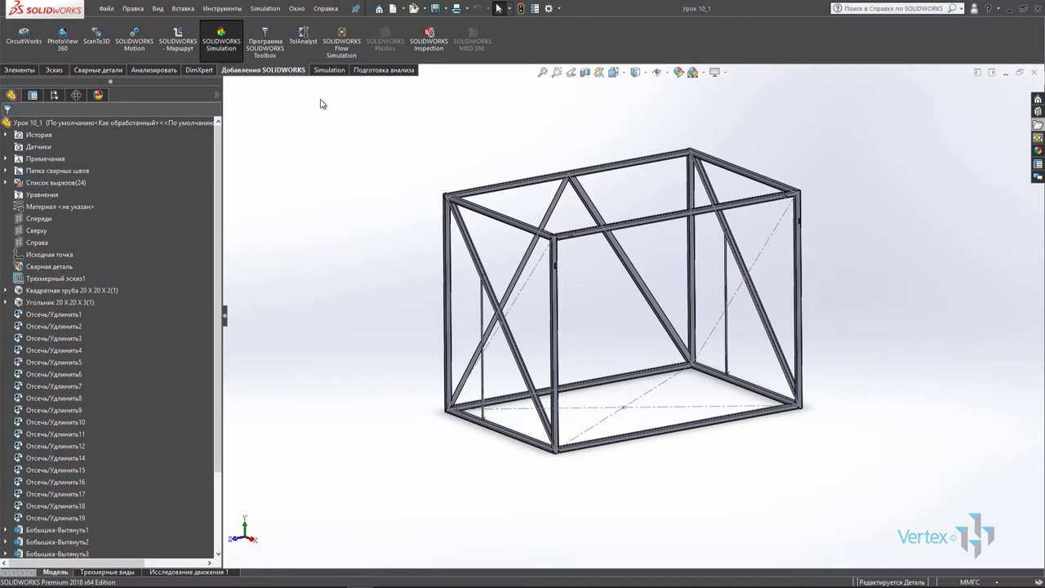
pyautogui.click(323, 71)
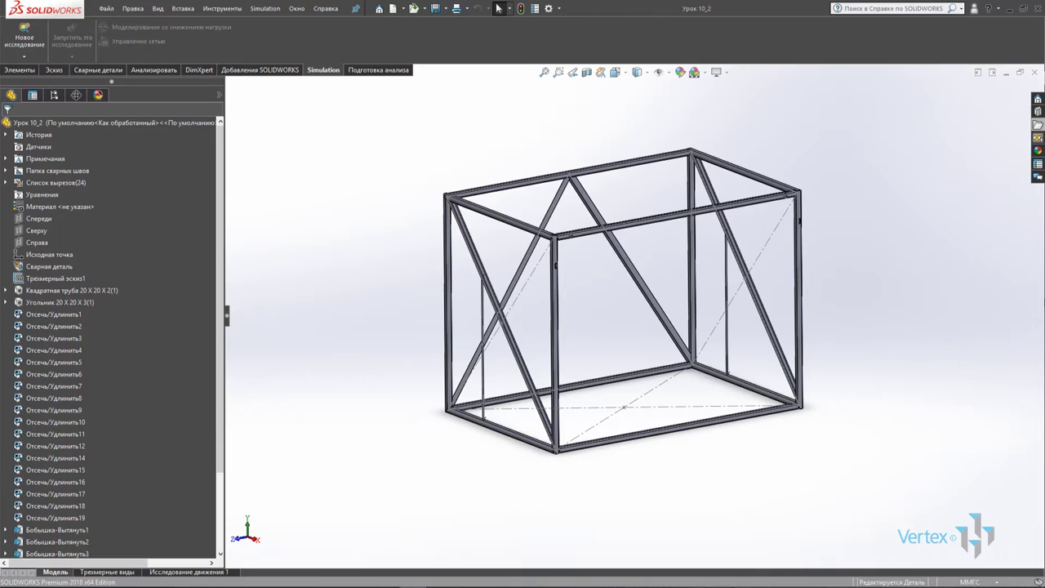
pyautogui.click(24, 36)
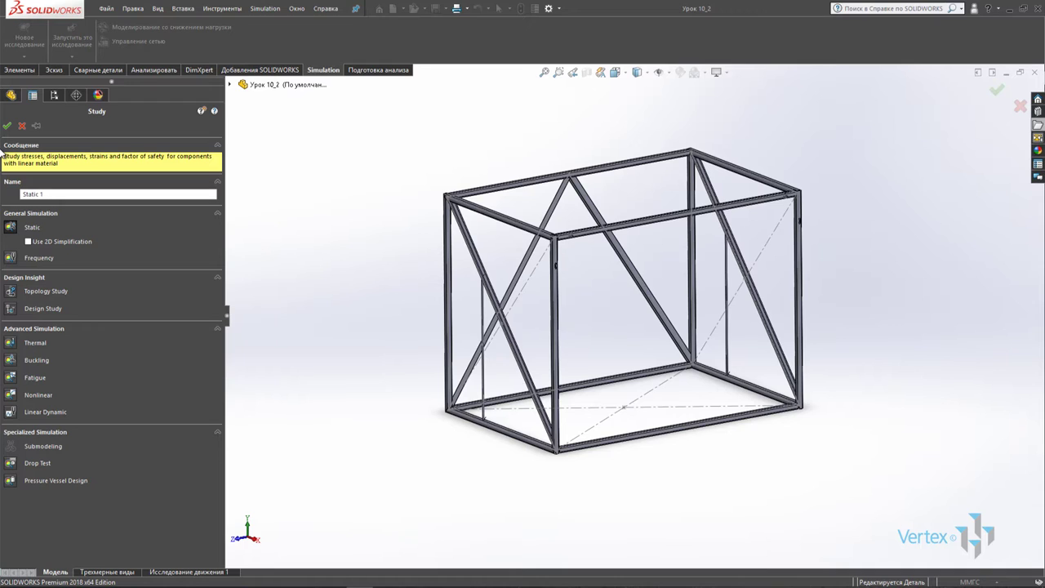
pyautogui.click(66, 194)
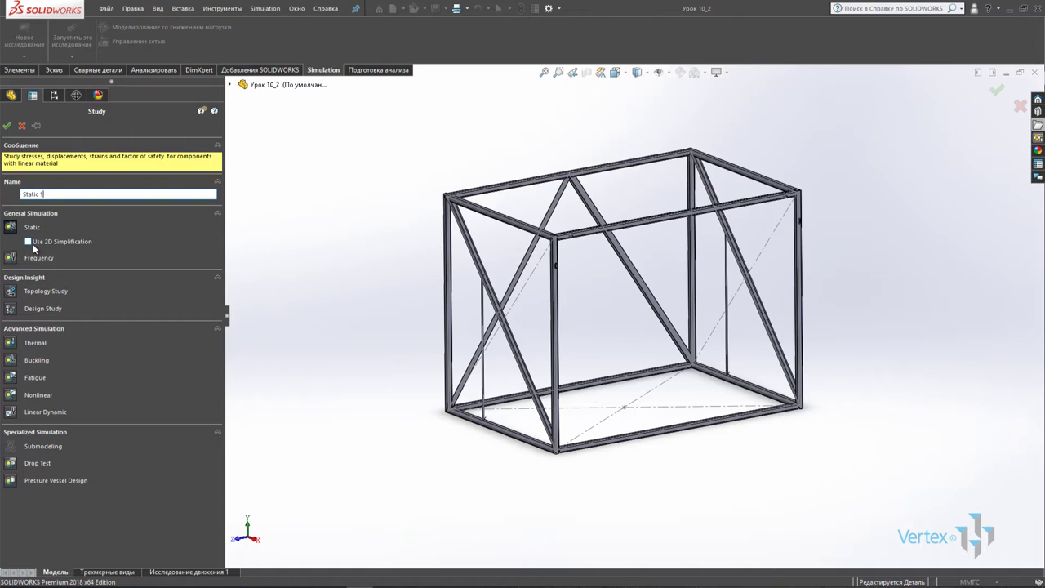
pyautogui.click(6, 125)
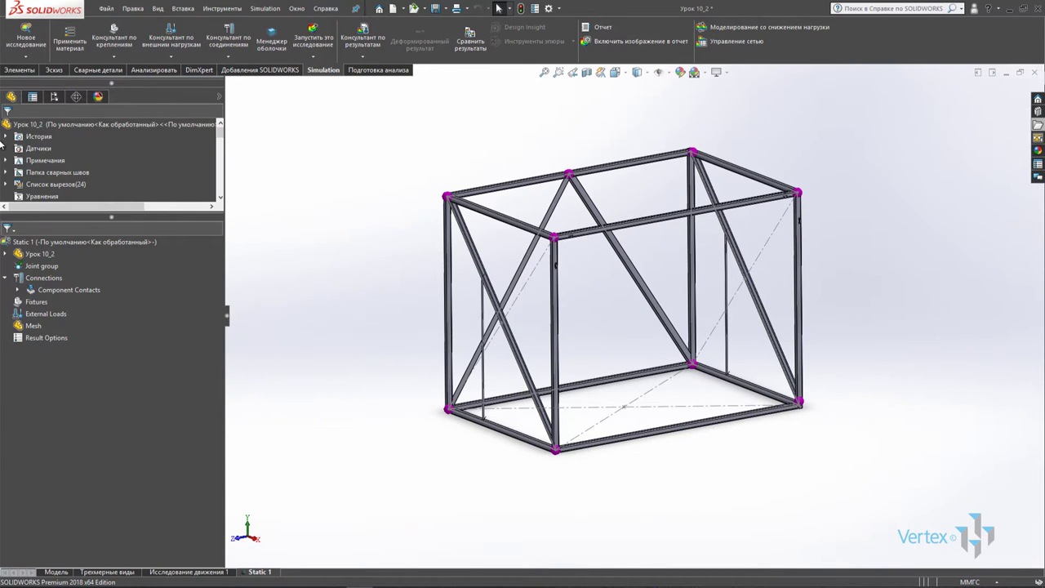
pyautogui.scroll(-3, 135, 147)
pyautogui.scroll(-3, 134, 147)
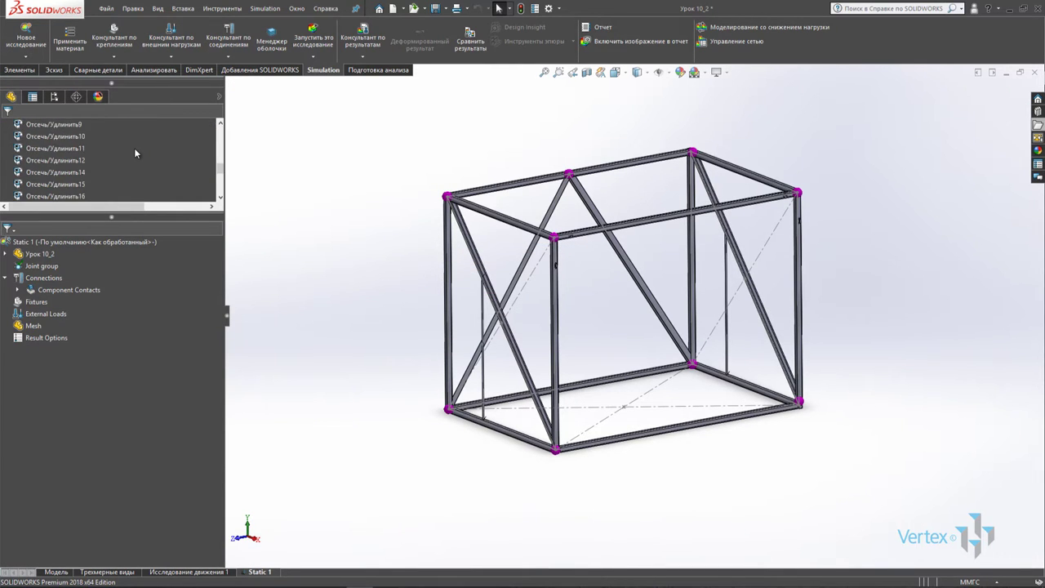
pyautogui.scroll(-3, 134, 148)
pyautogui.scroll(3, 134, 148)
pyautogui.scroll(3, 134, 148)
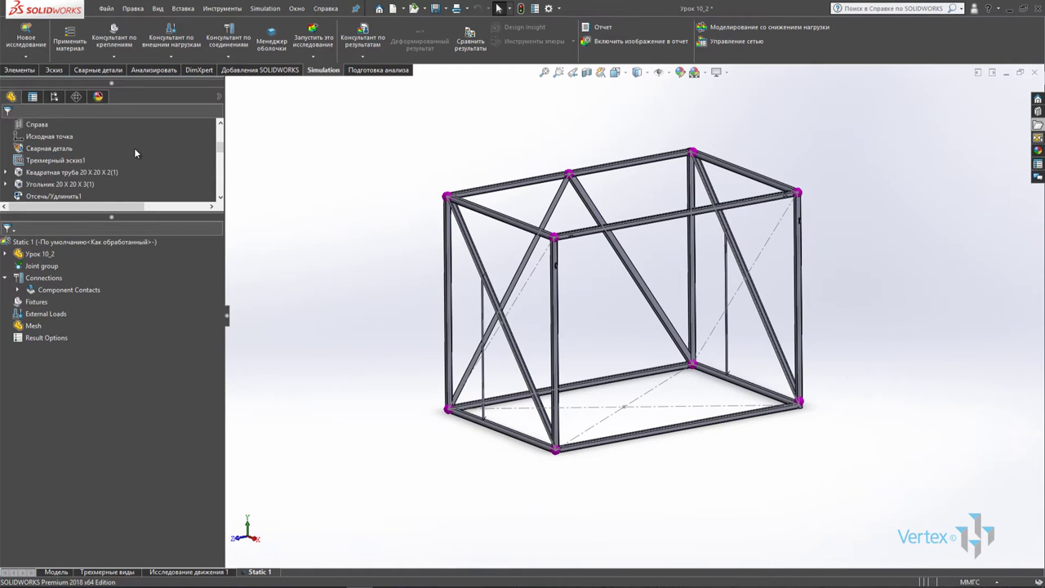
pyautogui.scroll(3, 133, 148)
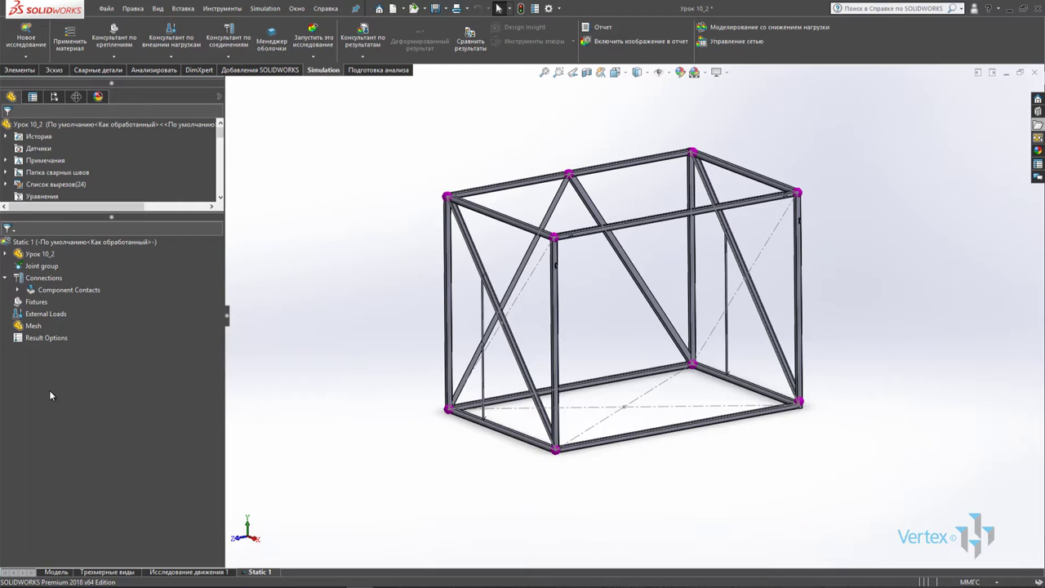
pyautogui.click(7, 257)
pyautogui.click(17, 266)
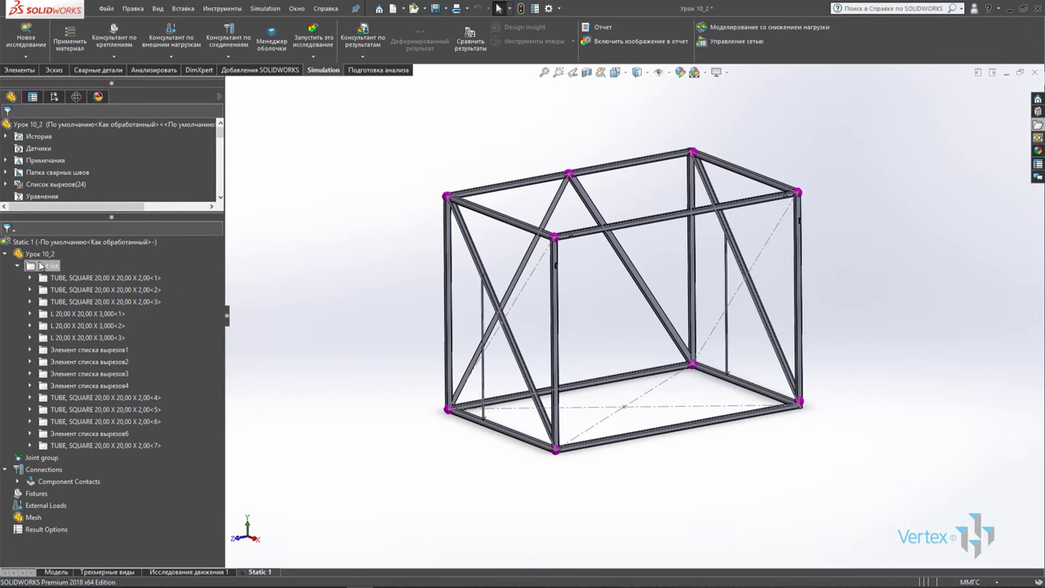
pyautogui.click(17, 267)
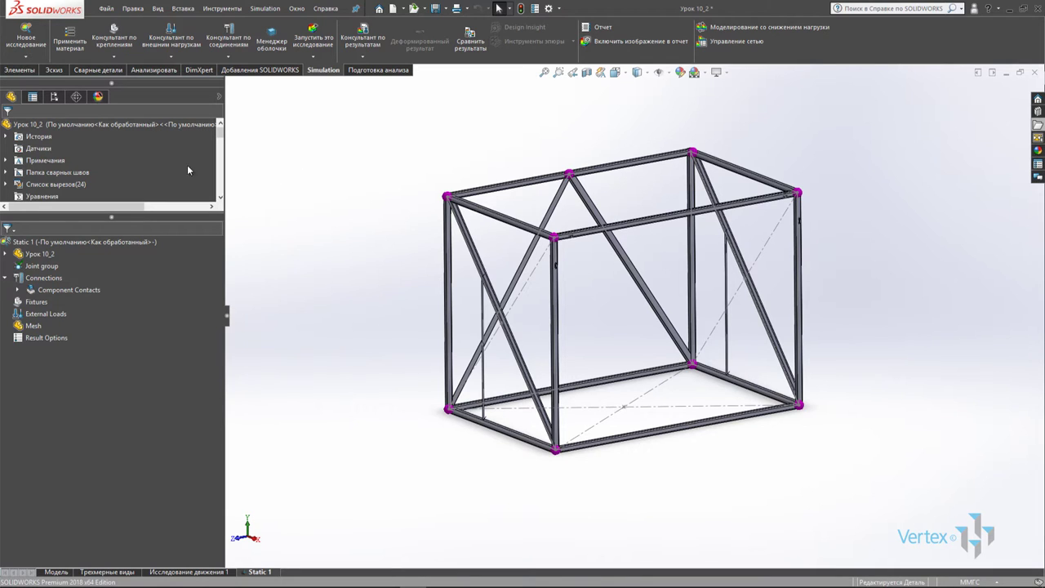
pyautogui.scroll(-1, 141, 169)
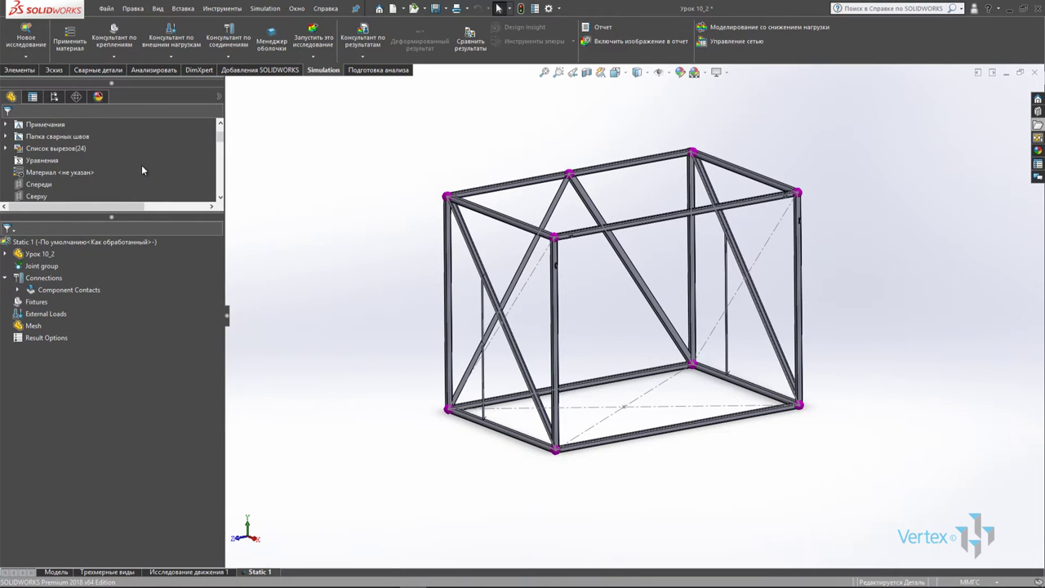
# Assign Простая углеродистая сталь (plain carbon steel) from the Steel library to the frame.
pyautogui.rightClick(74, 175)
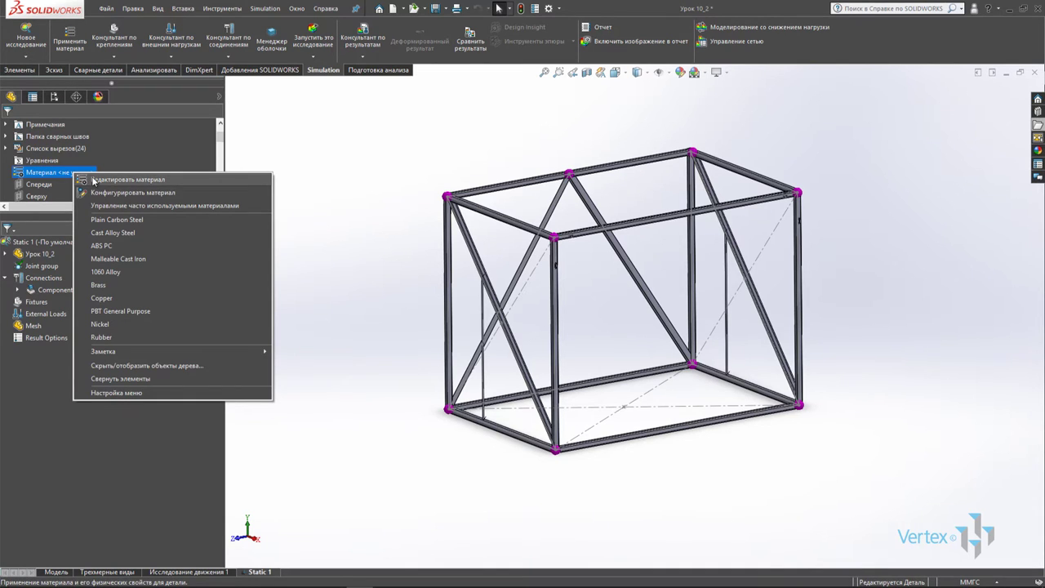
pyautogui.click(100, 181)
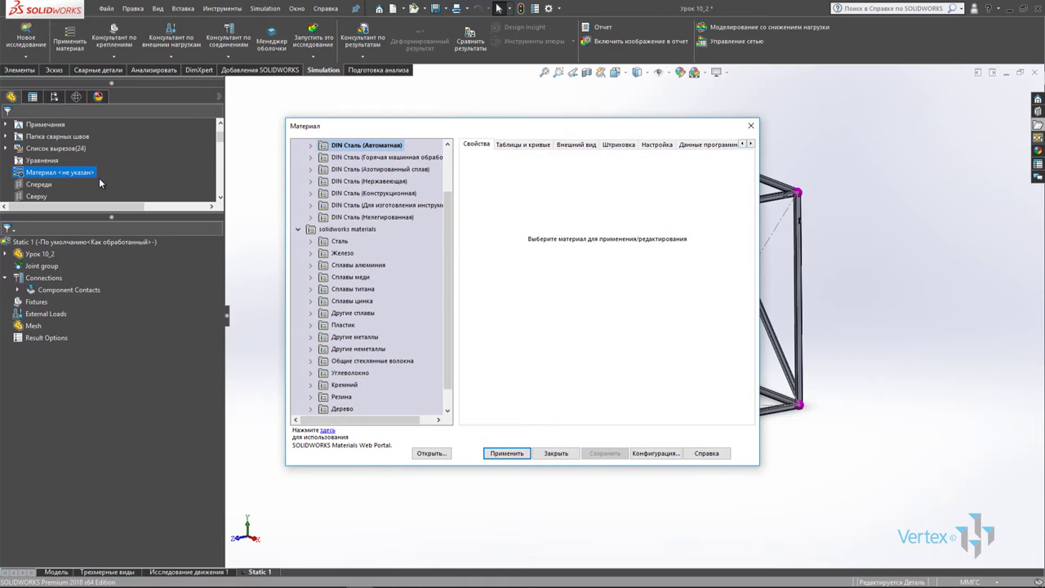
pyautogui.scroll(2, 453, 278)
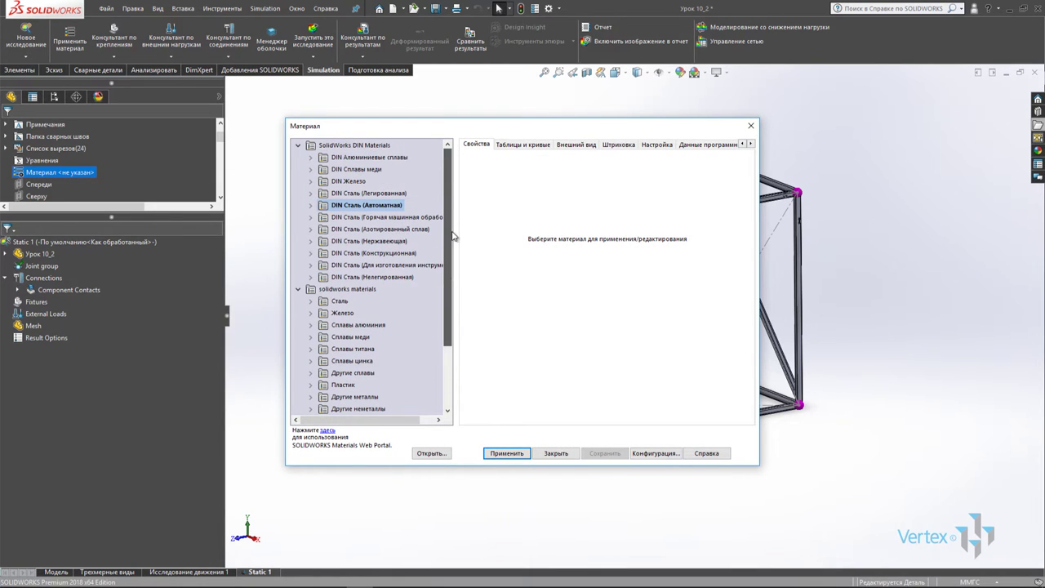
pyautogui.scroll(-1, 455, 245)
pyautogui.scroll(-1, 456, 282)
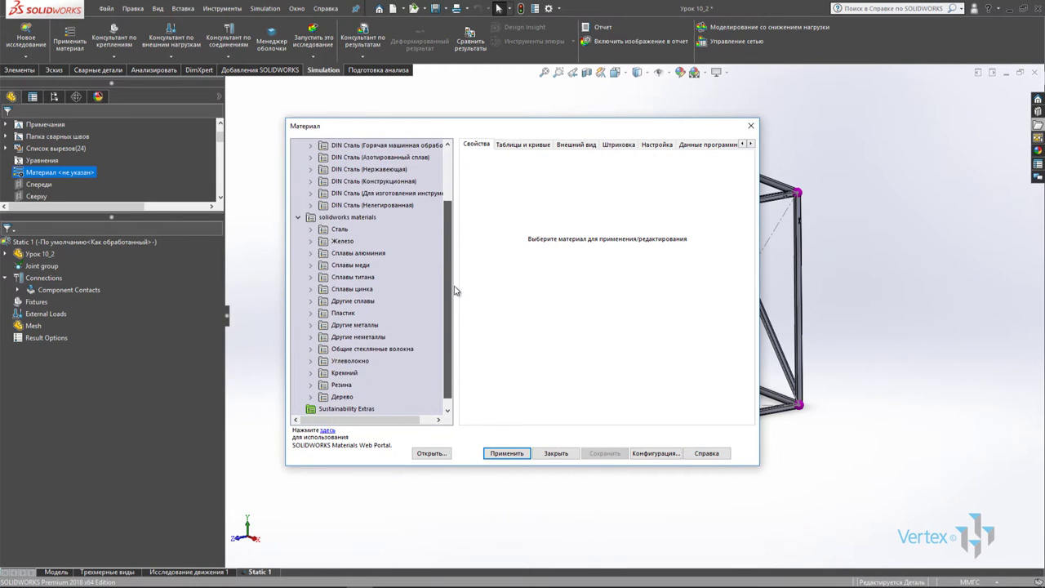
pyautogui.scroll(1, 454, 282)
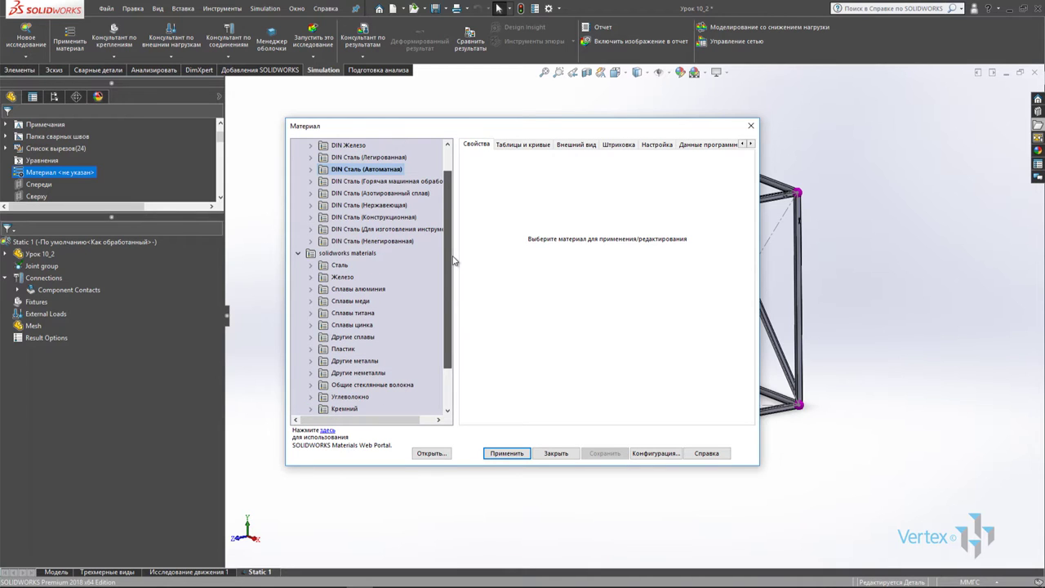
pyautogui.scroll(-1, 455, 274)
pyautogui.scroll(-1, 455, 298)
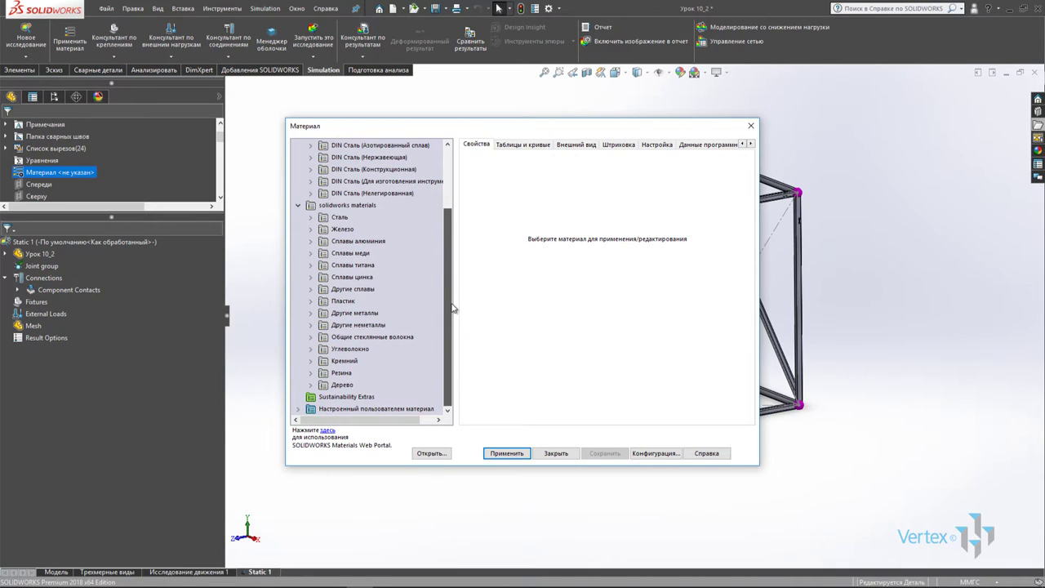
pyautogui.click(311, 218)
pyautogui.scroll(-1, 313, 227)
pyautogui.scroll(-1, 314, 230)
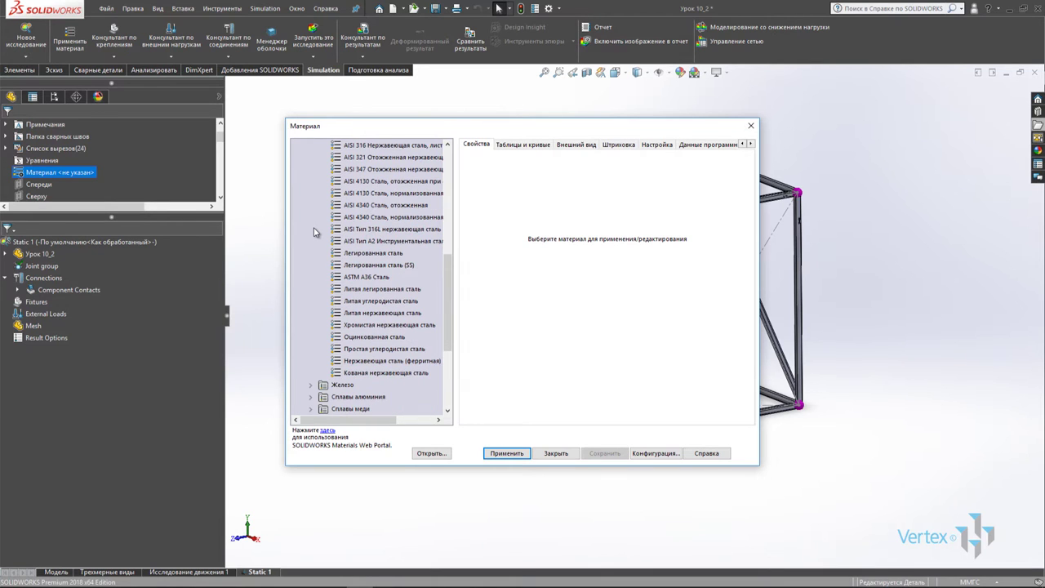
pyautogui.click(374, 351)
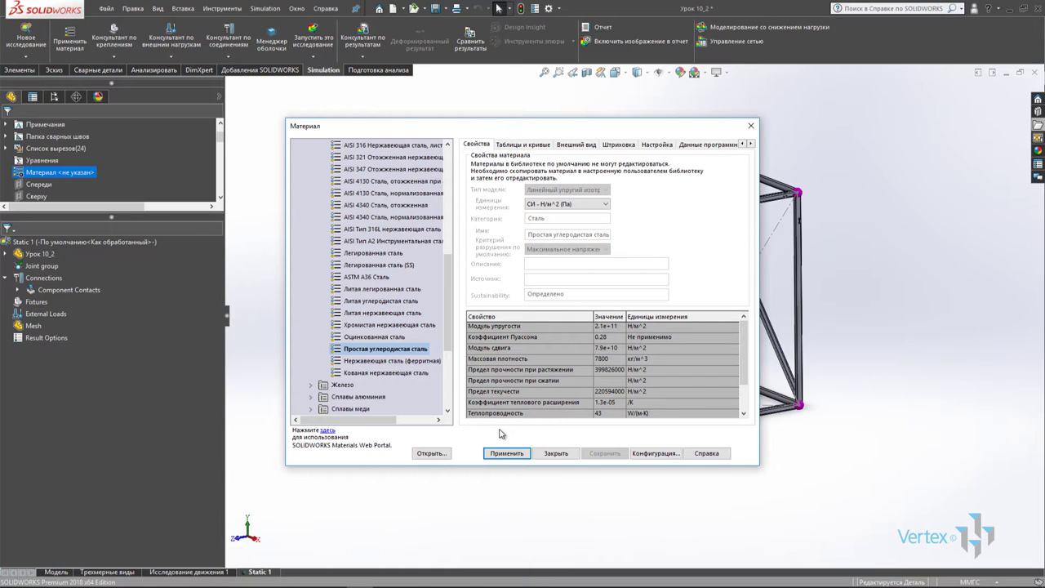
pyautogui.click(504, 454)
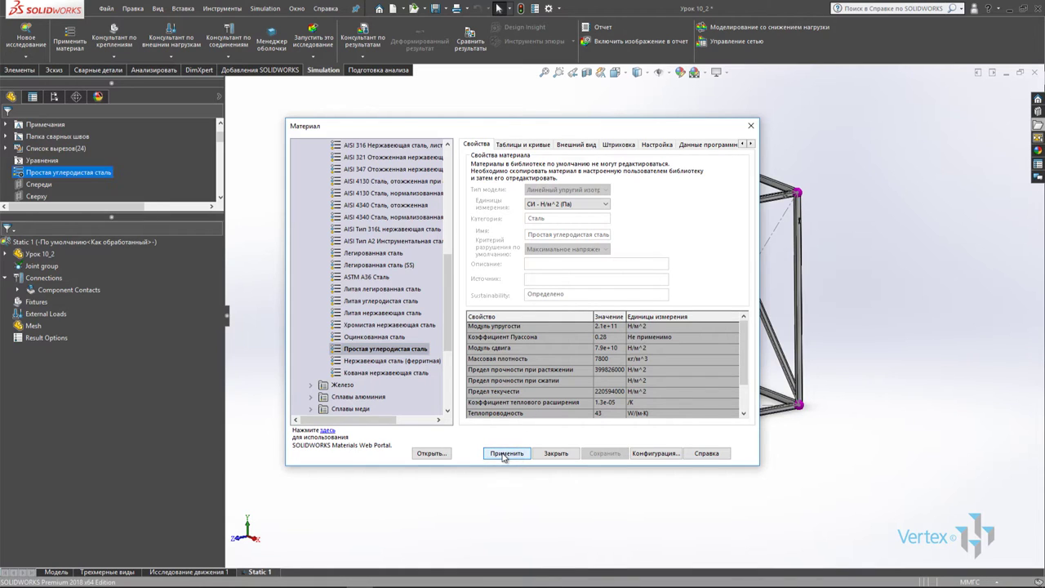
pyautogui.click(557, 453)
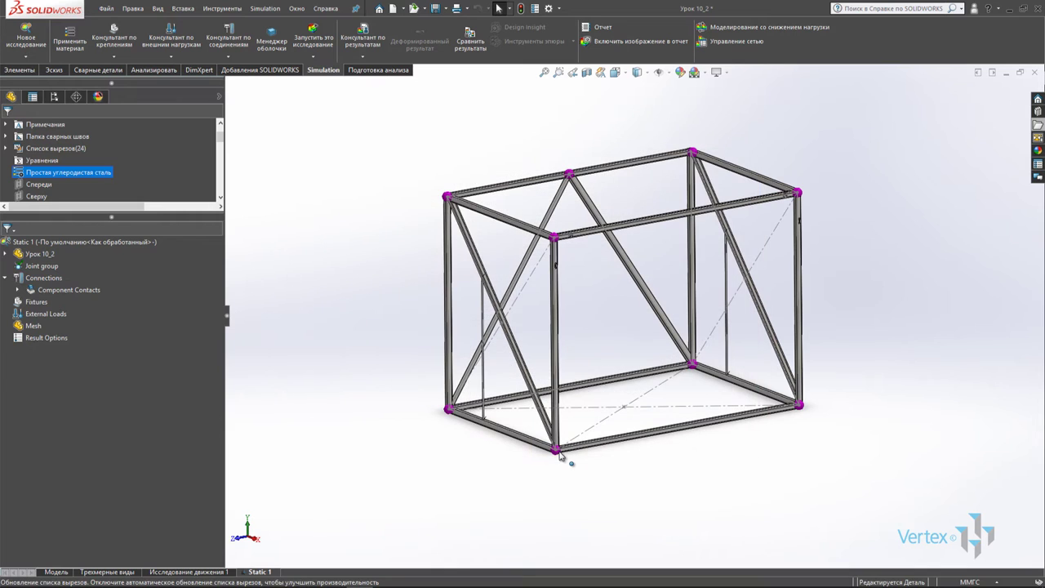
# Zoom in and out around the Урок 10_2 frame model.
pyautogui.scroll(-1, 502, 239)
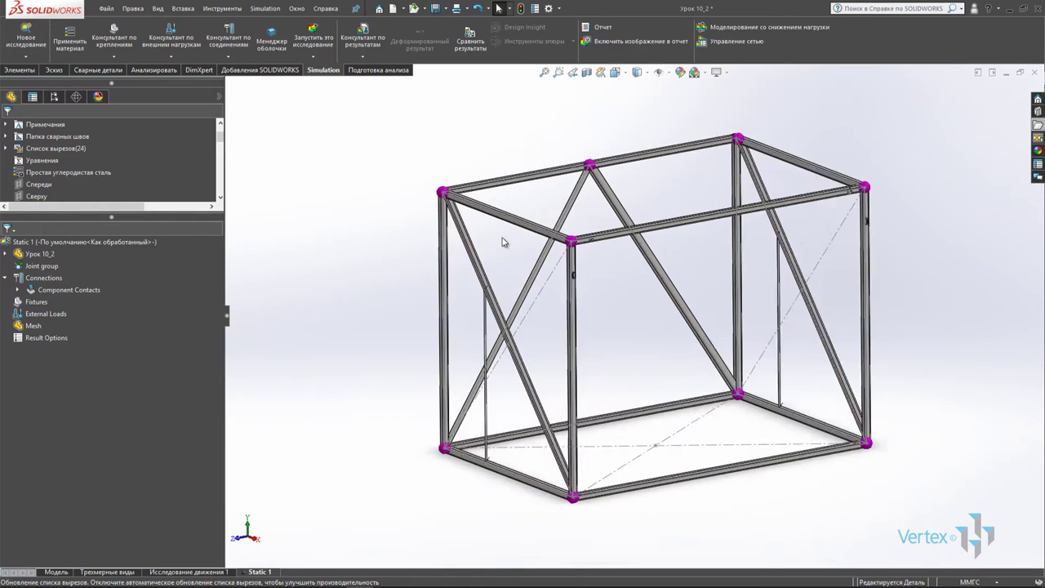
pyautogui.scroll(-3, 501, 245)
pyautogui.scroll(-3, 502, 253)
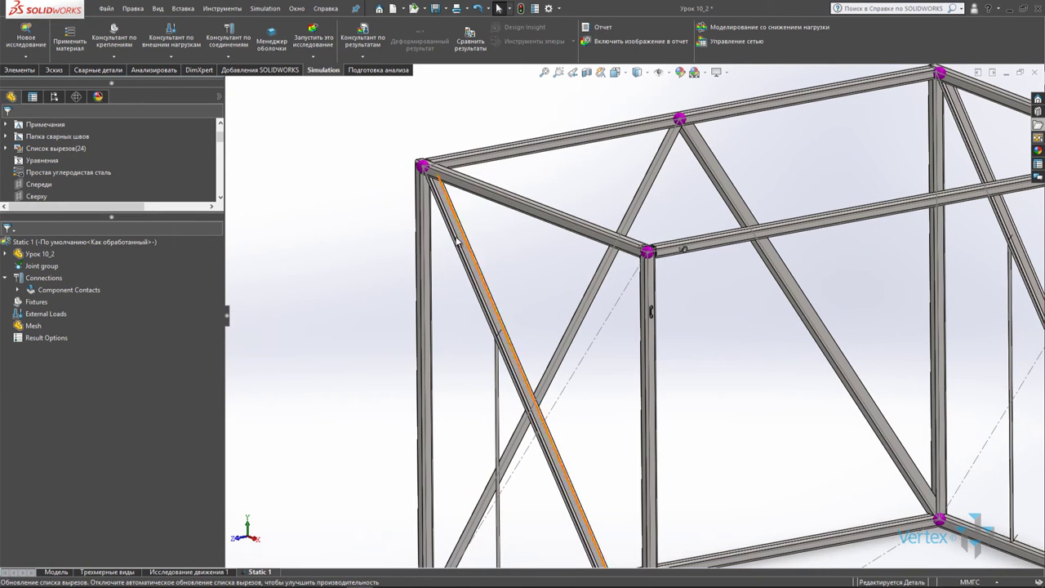
pyautogui.scroll(3, 382, 277)
pyautogui.scroll(2, 381, 273)
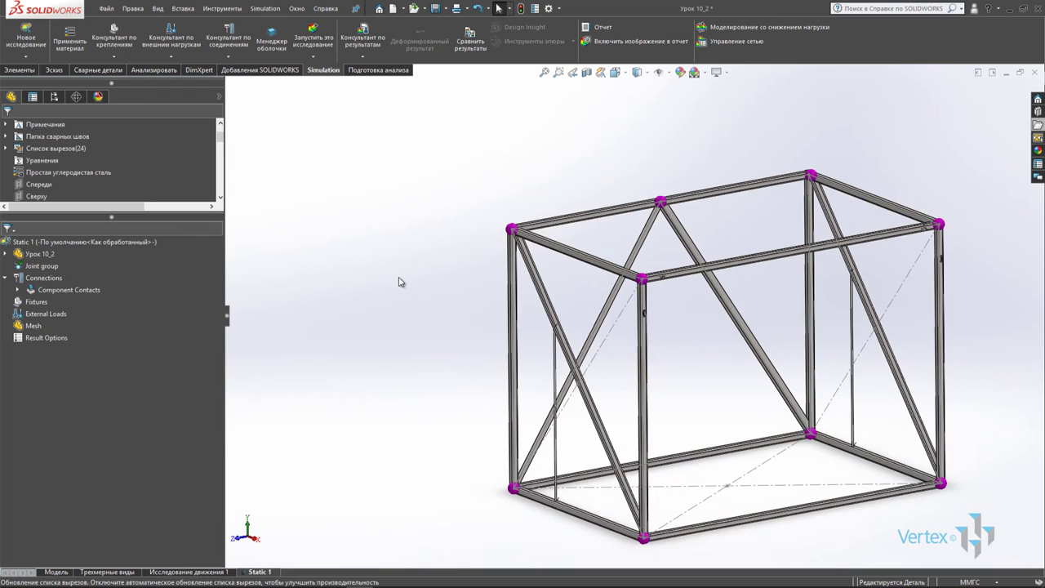
pyautogui.scroll(2, 407, 282)
pyautogui.scroll(-2, 749, 416)
pyautogui.scroll(-1, 666, 312)
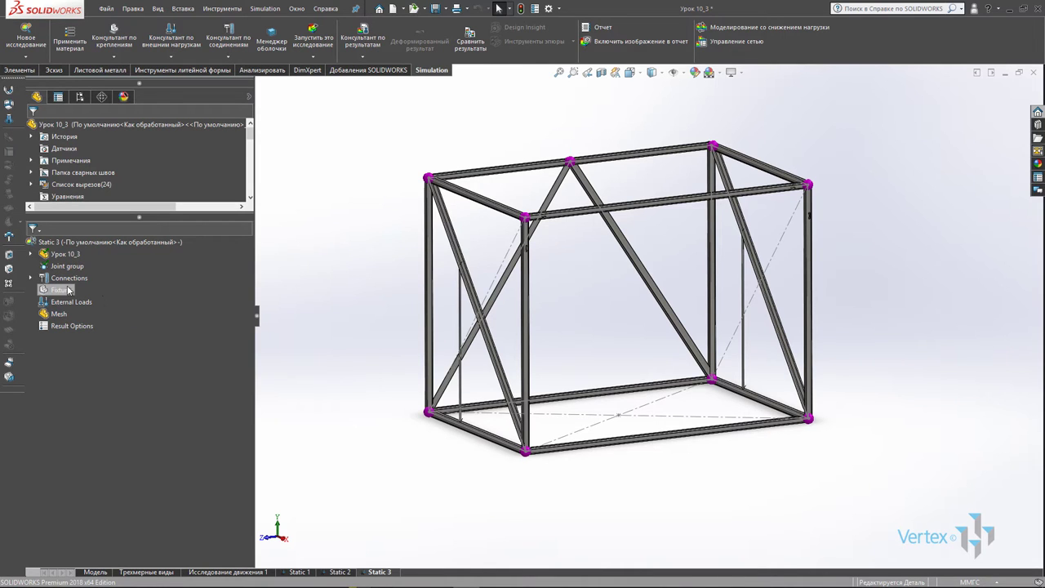
# Orbit the frame to inspect it, then bring up the Fixtures options for Static 3.
pyautogui.moveTo(563, 457); pyautogui.dragTo(572, 455, button='middle')
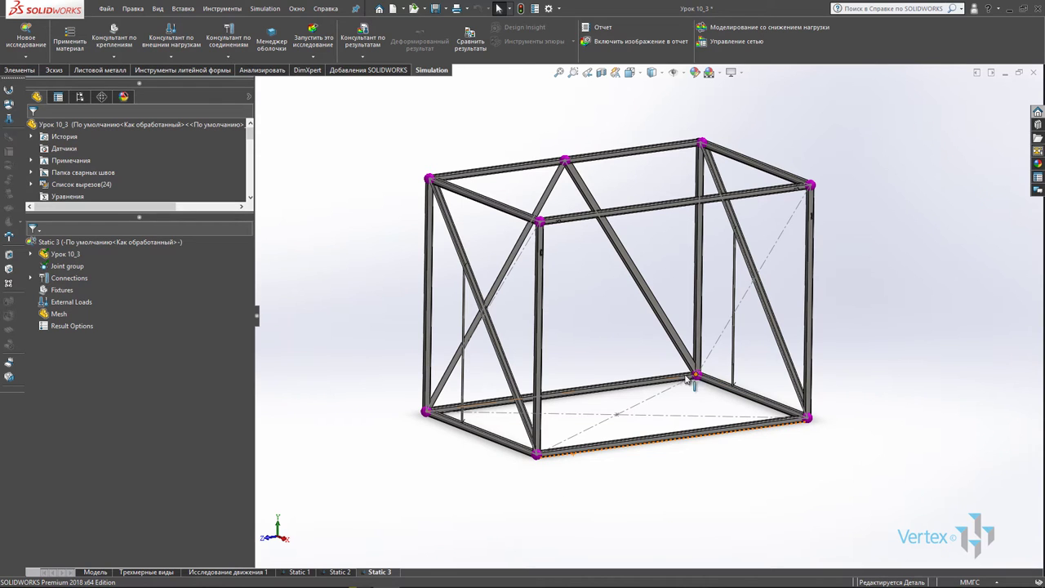
pyautogui.moveTo(552, 467)
pyautogui.mouseDown(button='middle')
pyautogui.moveTo(597, 482)
pyautogui.moveTo(596, 492)
pyautogui.moveTo(572, 473)
pyautogui.moveTo(599, 459)
pyautogui.moveTo(584, 498)
pyautogui.mouseUp(button='middle')
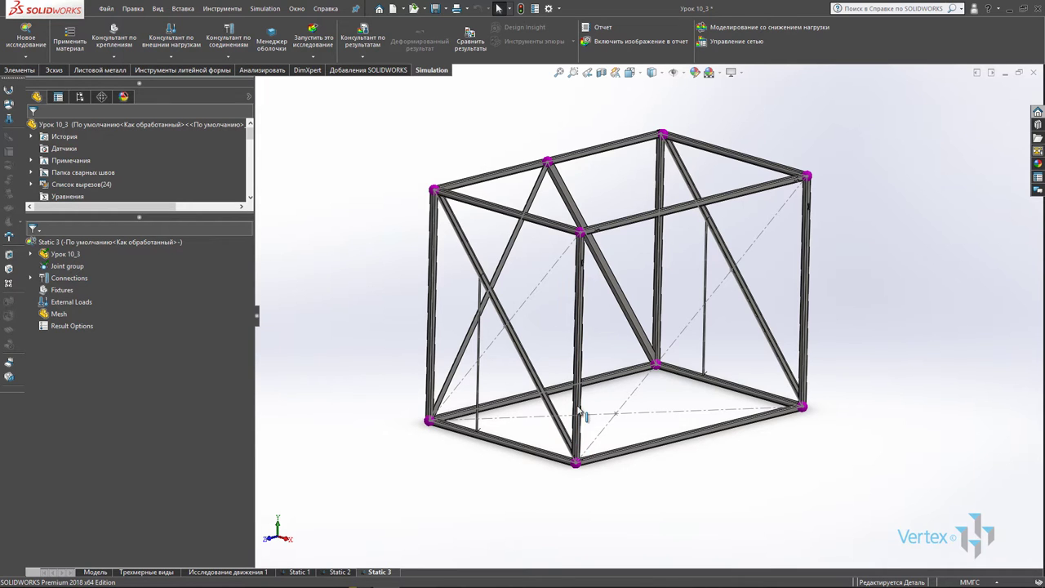
pyautogui.moveTo(767, 451)
pyautogui.mouseDown(button='middle')
pyautogui.moveTo(720, 428)
pyautogui.moveTo(731, 454)
pyautogui.moveTo(713, 453)
pyautogui.mouseUp(button='middle')
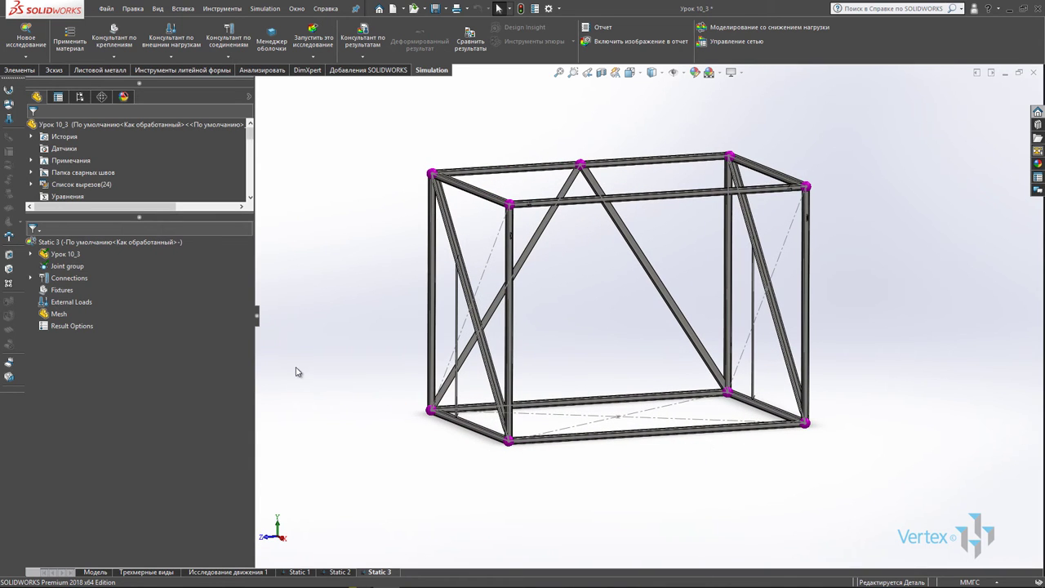
pyautogui.click(61, 291)
pyautogui.rightClick(60, 296)
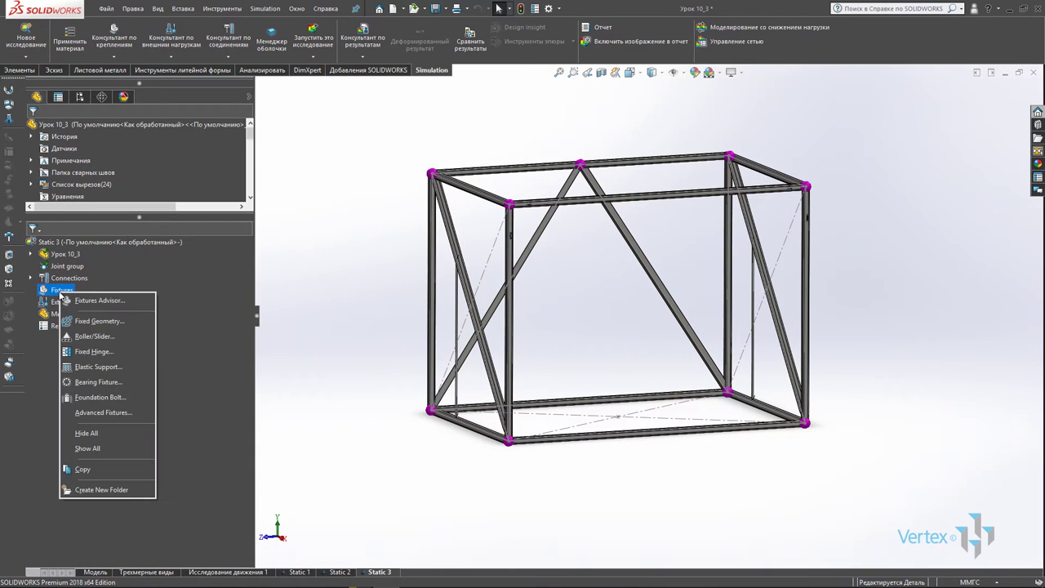
# Apply a Fixed Geometry fixture to the frame's four bottom corner joints.
pyautogui.click(83, 323)
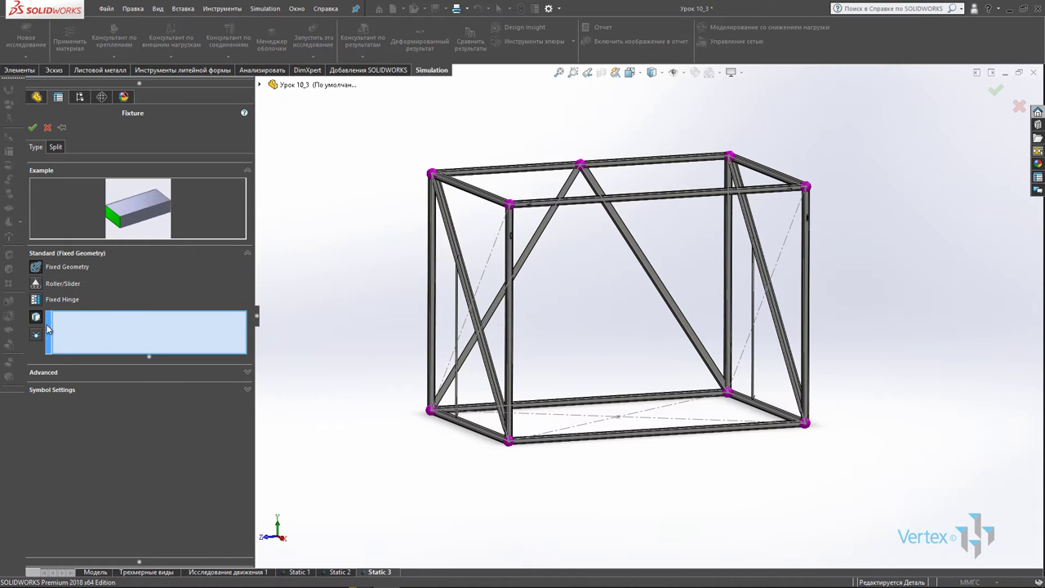
pyautogui.moveTo(35, 334)
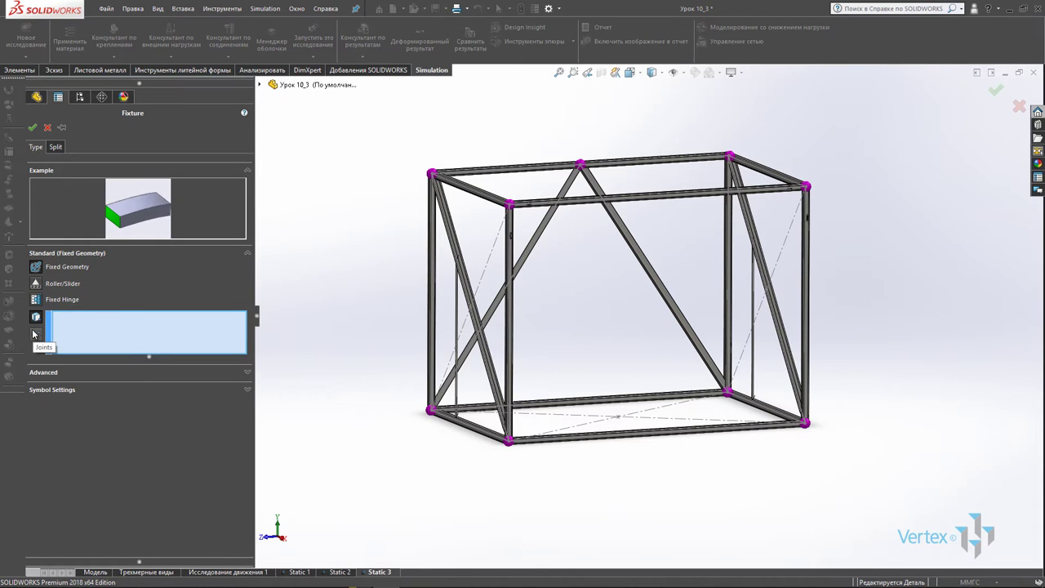
pyautogui.click(35, 336)
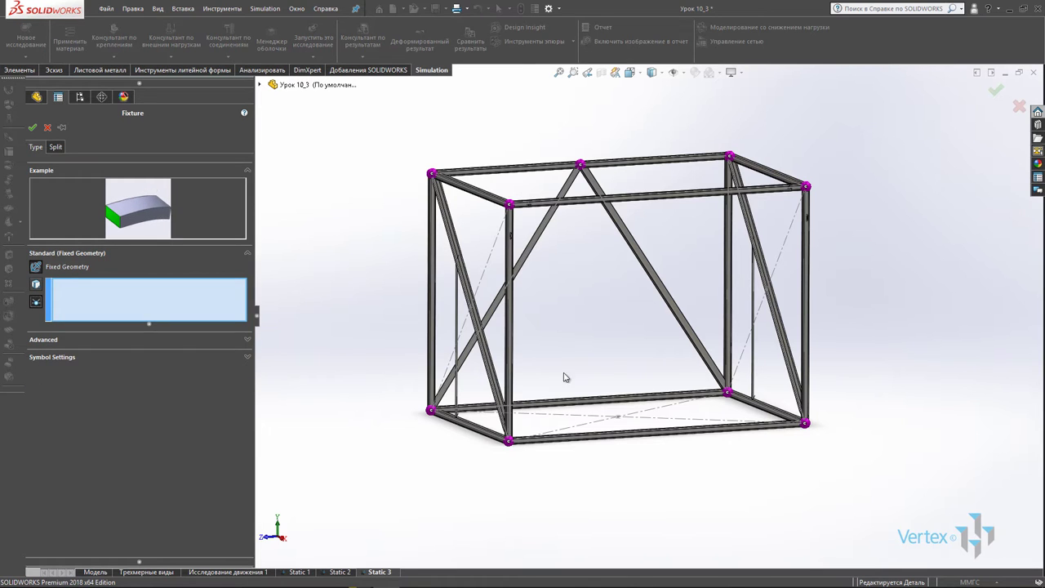
pyautogui.moveTo(564, 376); pyautogui.dragTo(575, 477, button='middle')
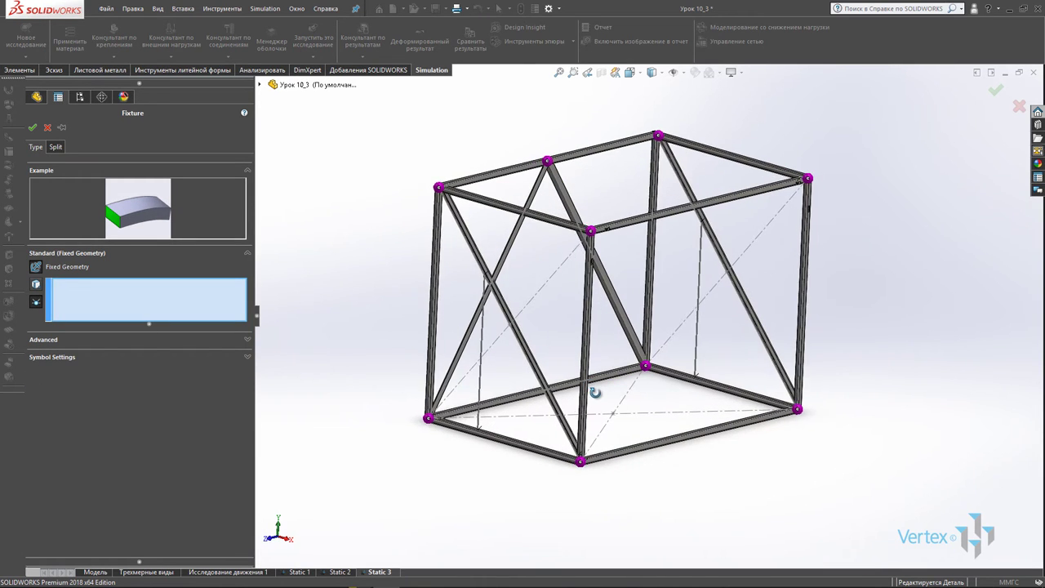
pyautogui.click(563, 468)
pyautogui.click(429, 421)
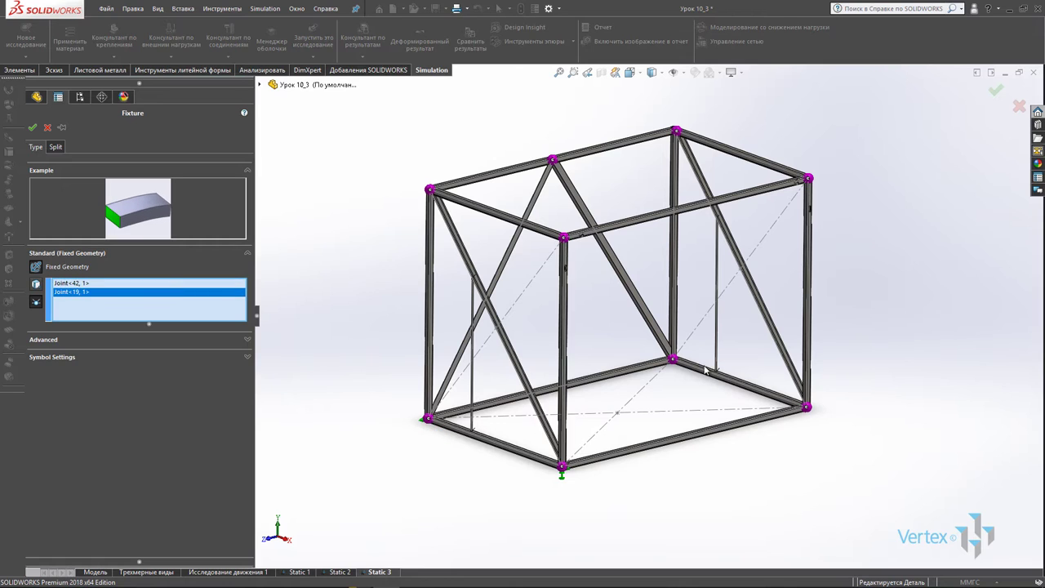
pyautogui.click(678, 361)
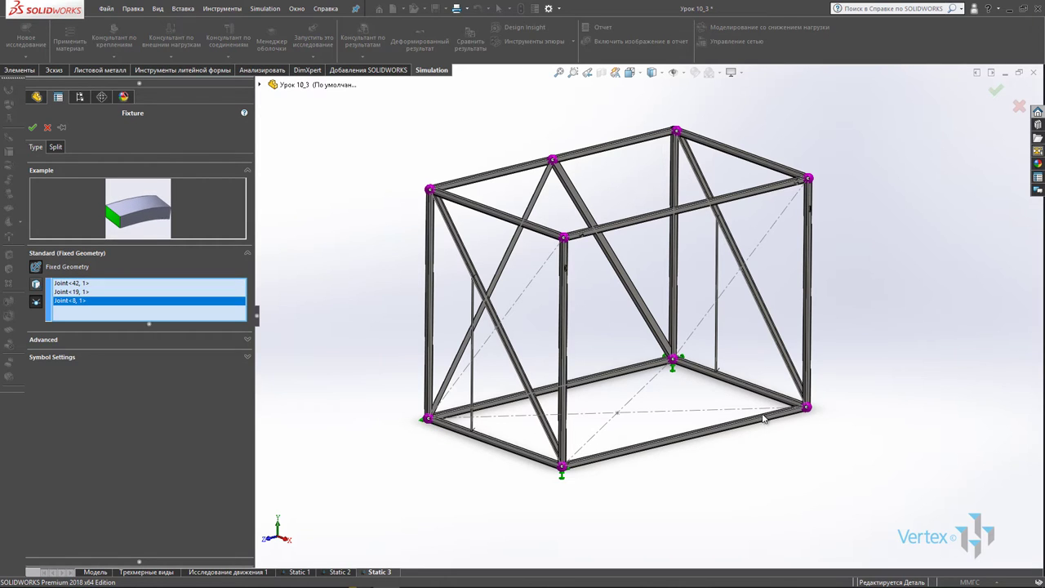
pyautogui.click(810, 409)
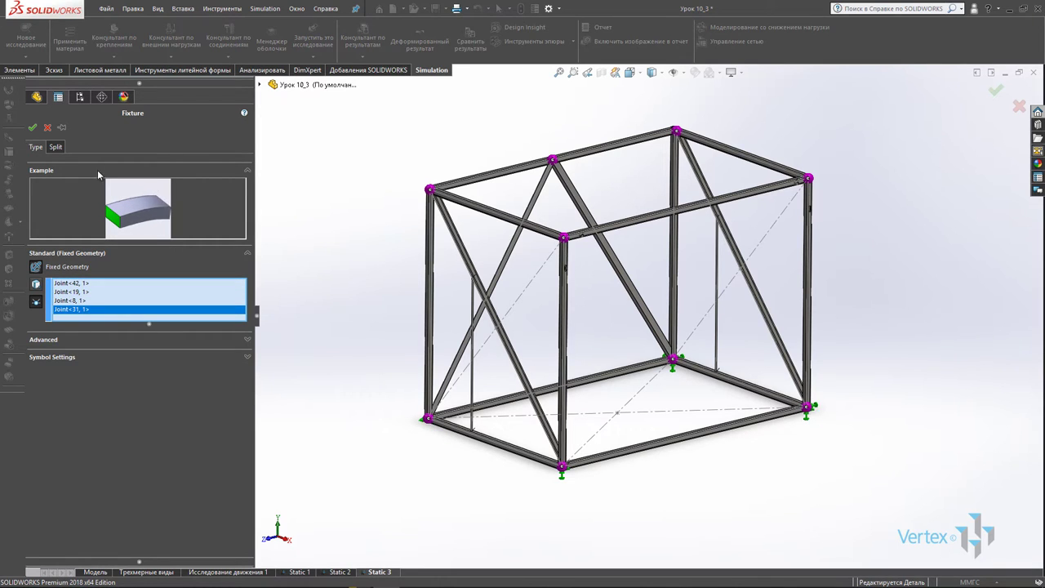
pyautogui.click(32, 127)
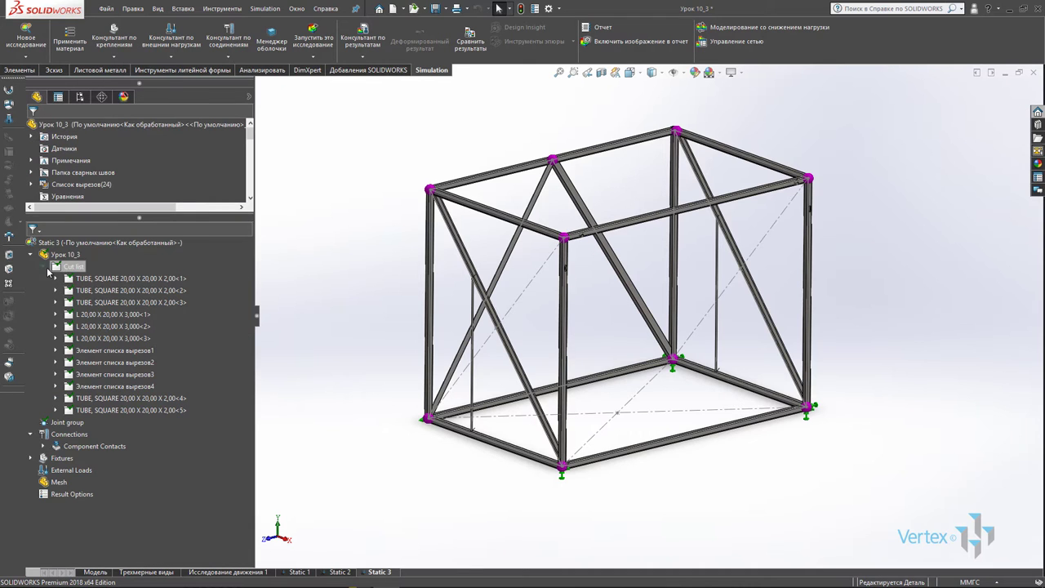
pyautogui.click(31, 254)
pyautogui.moveTo(626, 370)
pyautogui.mouseDown(button='middle')
pyautogui.moveTo(688, 356)
pyautogui.moveTo(655, 327)
pyautogui.moveTo(653, 364)
pyautogui.moveTo(641, 366)
pyautogui.moveTo(648, 350)
pyautogui.moveTo(652, 369)
pyautogui.mouseUp(button='middle')
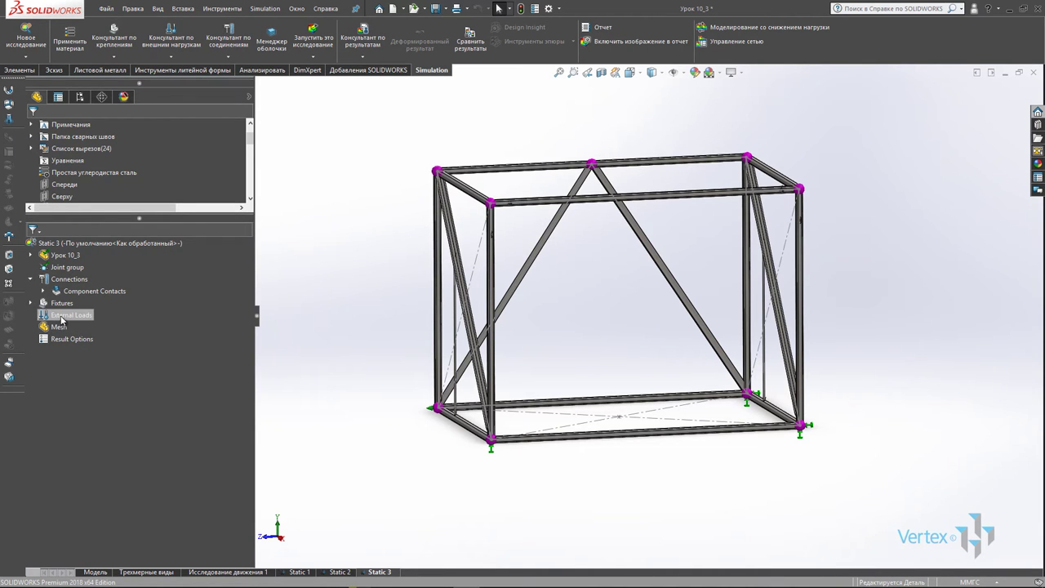
# Add 9.81 m/s^2 gravity normal to the Top plane, pointing downward.
pyautogui.rightClick(62, 316)
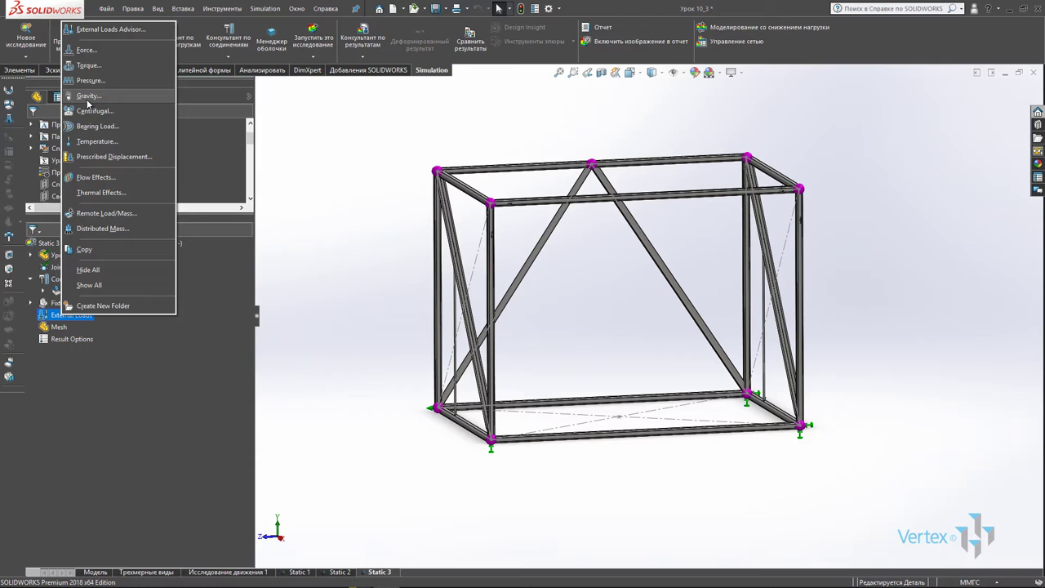
pyautogui.click(87, 98)
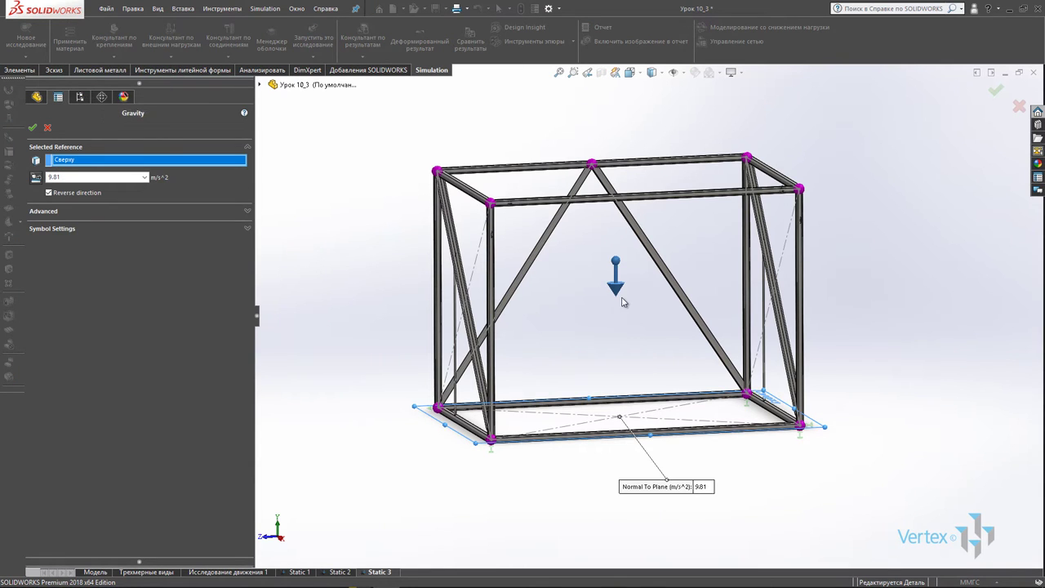
pyautogui.moveTo(646, 342)
pyautogui.mouseDown(button='middle')
pyautogui.moveTo(629, 334)
pyautogui.moveTo(642, 353)
pyautogui.mouseUp(button='middle')
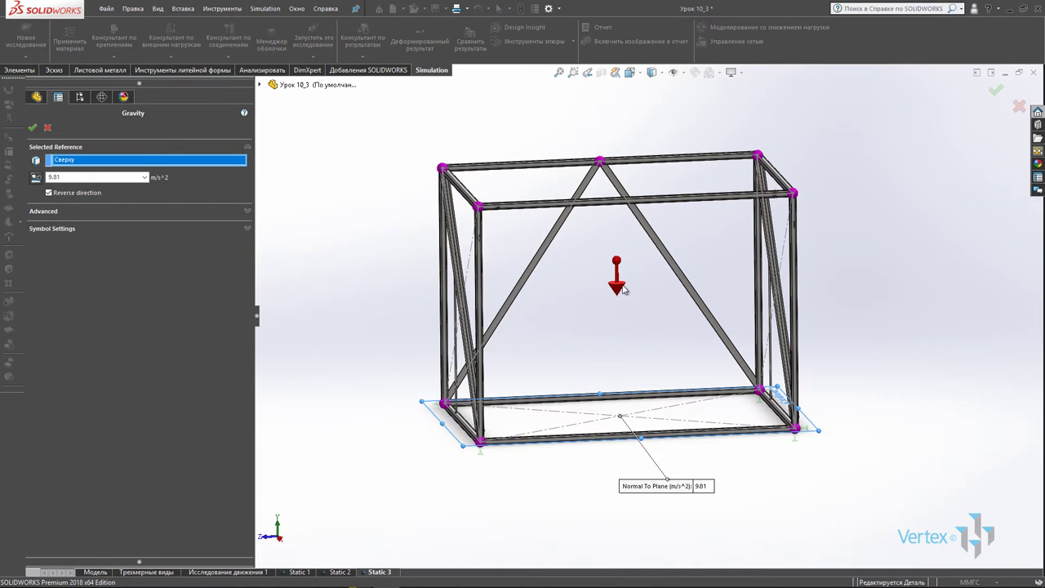
pyautogui.moveTo(678, 334)
pyautogui.mouseDown(button='middle')
pyautogui.moveTo(694, 321)
pyautogui.moveTo(698, 341)
pyautogui.mouseUp(button='middle')
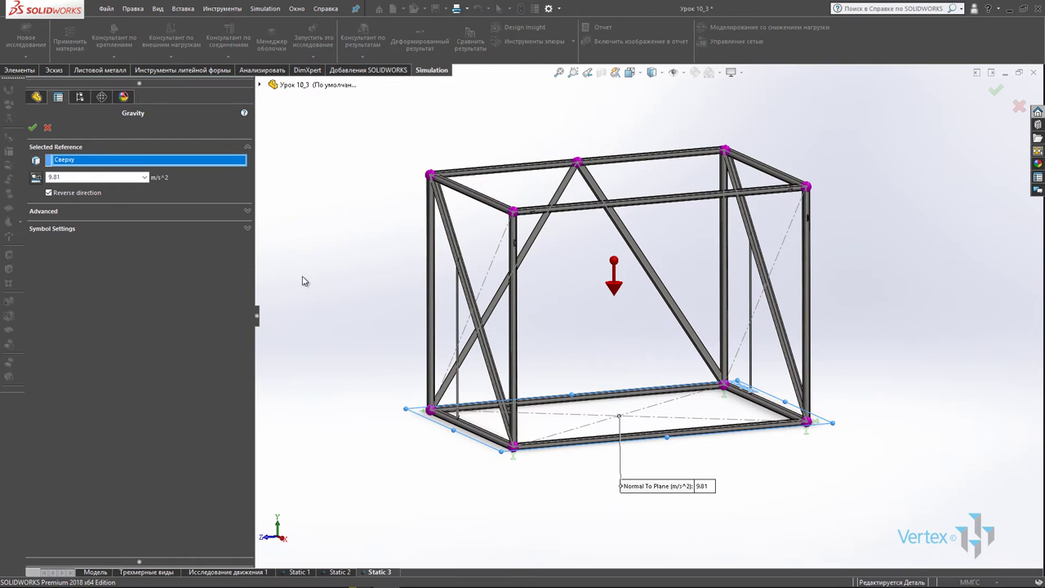
pyautogui.click(32, 133)
pyautogui.press('Return')
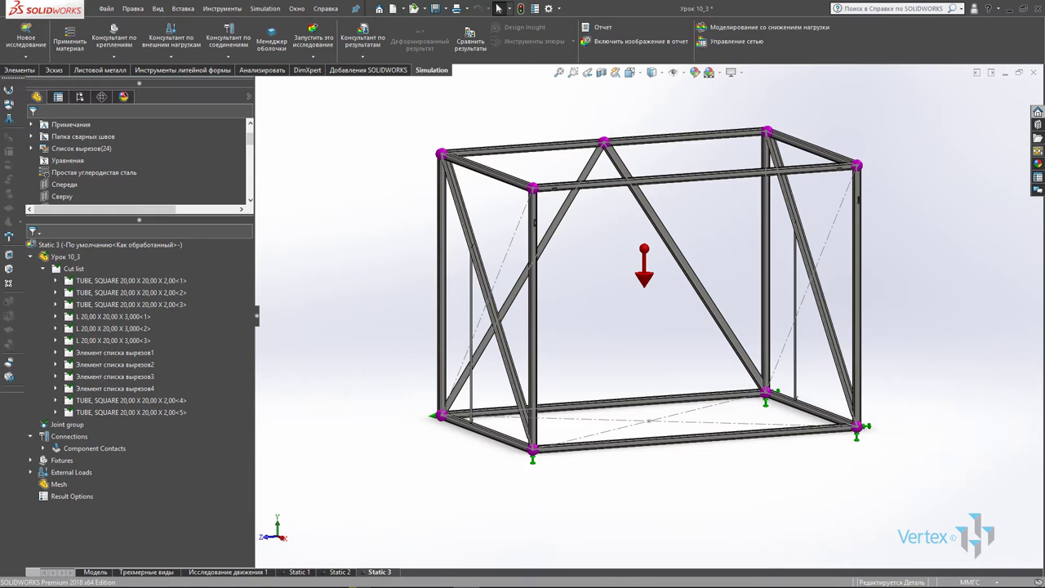
# Start a beam Force load, picking the diagonal brace beam with a selected direction.
pyautogui.rightClick(76, 477)
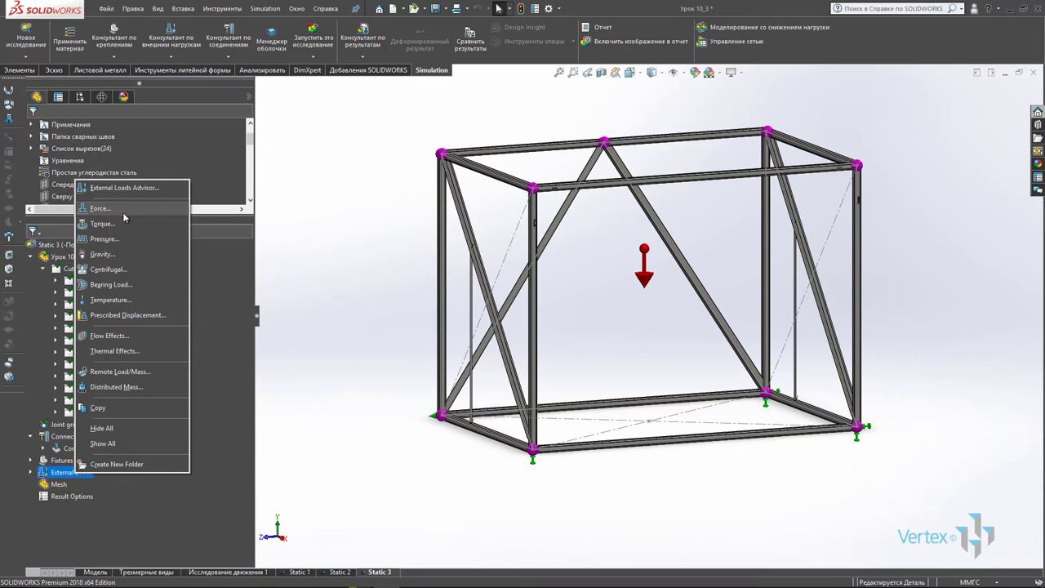
pyautogui.click(109, 215)
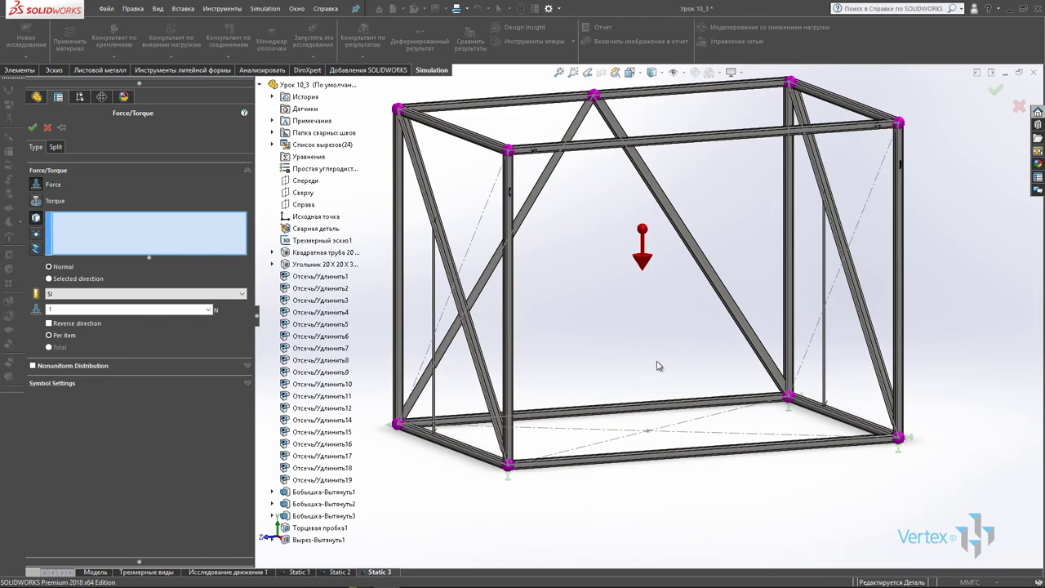
pyautogui.scroll(2, 657, 366)
pyautogui.moveTo(645, 303)
pyautogui.mouseDown(button='middle')
pyautogui.moveTo(601, 140)
pyautogui.moveTo(633, 170)
pyautogui.moveTo(629, 158)
pyautogui.moveTo(603, 164)
pyautogui.moveTo(618, 156)
pyautogui.mouseUp(button='middle')
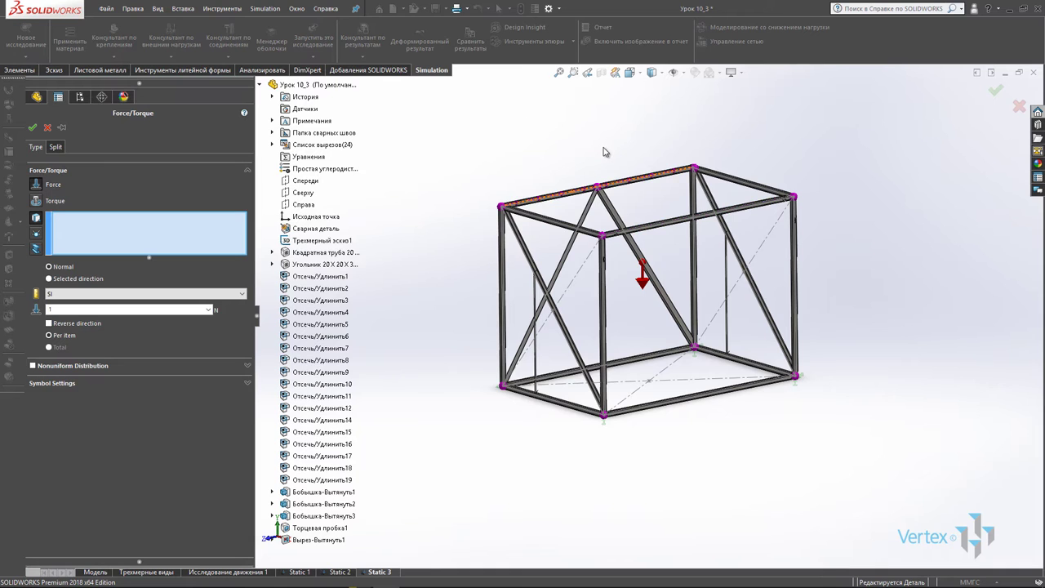
pyautogui.scroll(1, 604, 154)
pyautogui.scroll(-3, 618, 118)
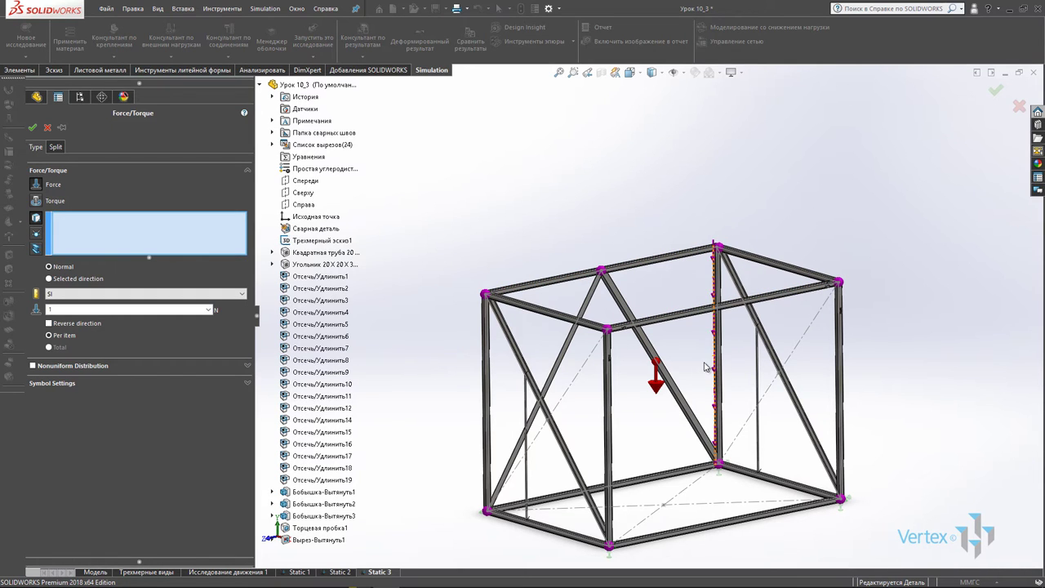
pyautogui.moveTo(701, 363); pyautogui.dragTo(703, 339, button='middle')
pyautogui.moveTo(700, 340); pyautogui.dragTo(701, 347, button='middle')
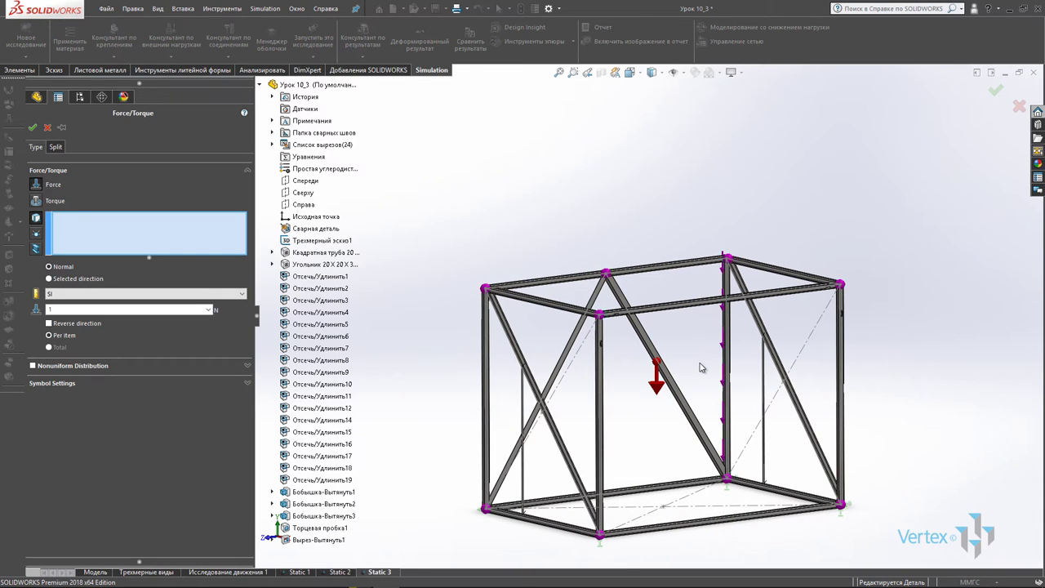
pyautogui.click(666, 375)
pyautogui.click(36, 255)
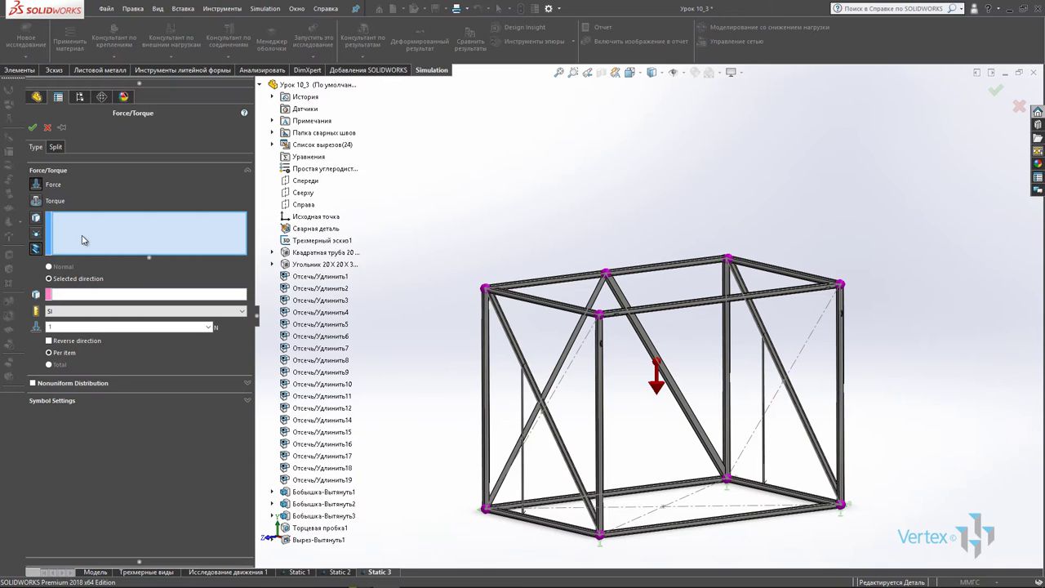
pyautogui.moveTo(600, 342); pyautogui.dragTo(599, 357, button='middle')
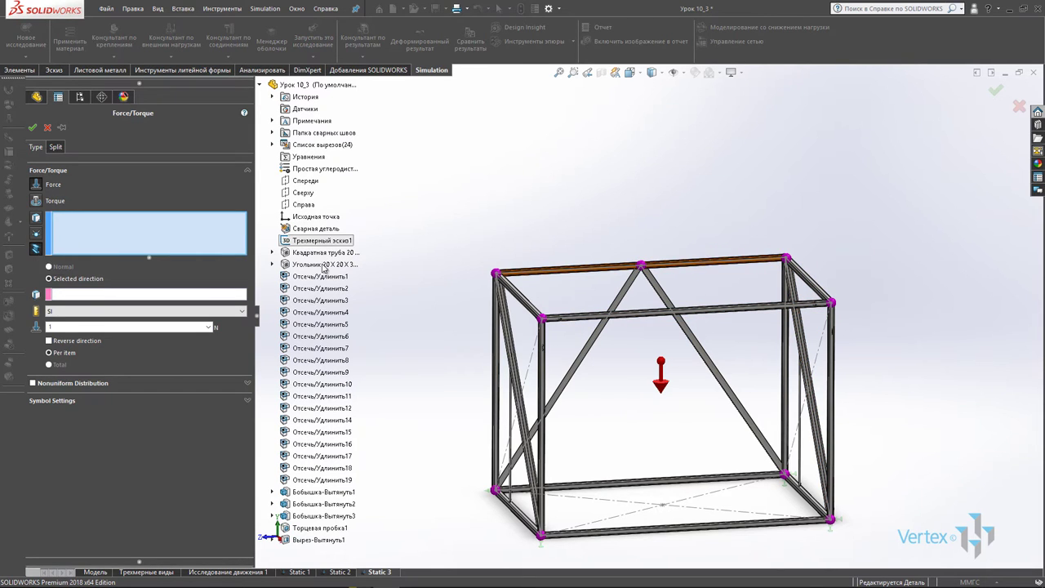
# Load the four top beams with 4000 N normal to the Сверху plane, reversed downward.
pyautogui.click(525, 296)
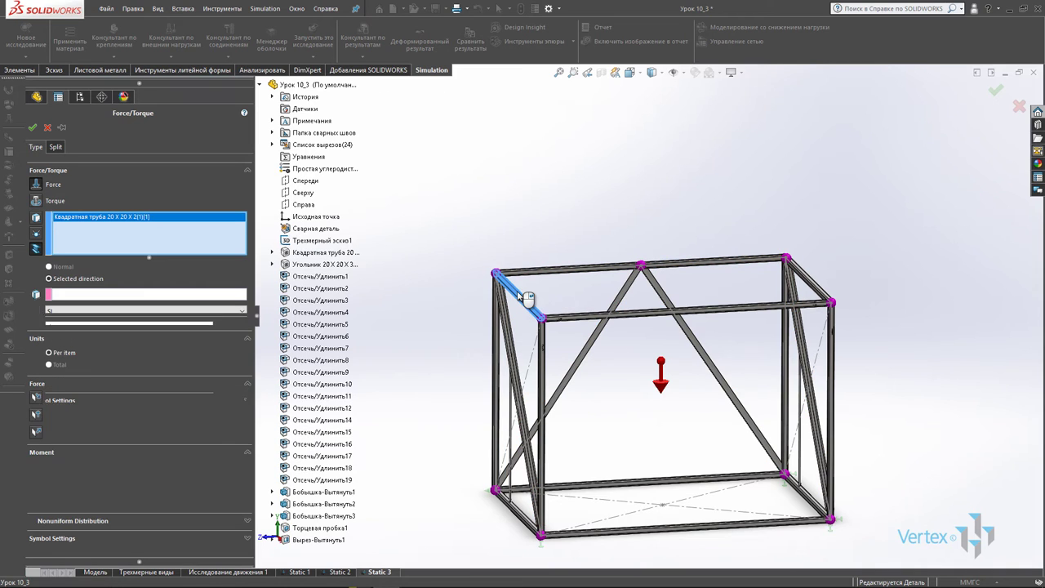
pyautogui.click(584, 319)
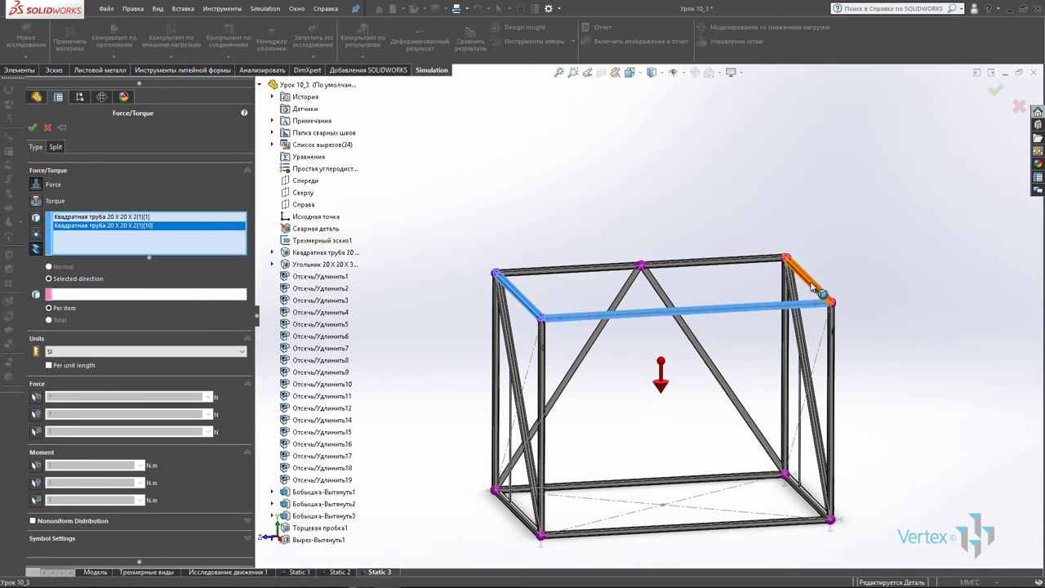
pyautogui.click(813, 281)
pyautogui.click(727, 272)
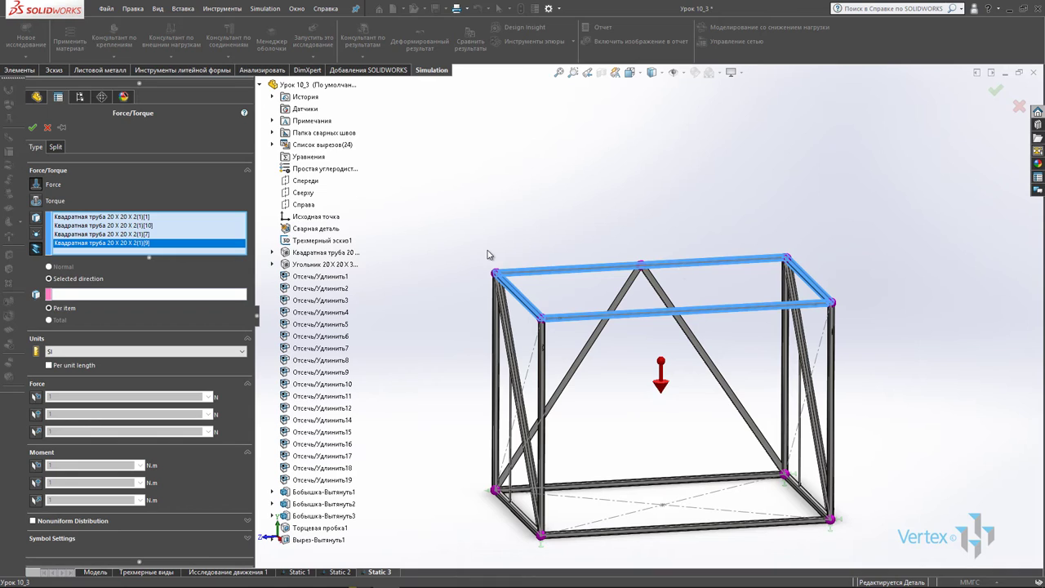
pyautogui.click(67, 295)
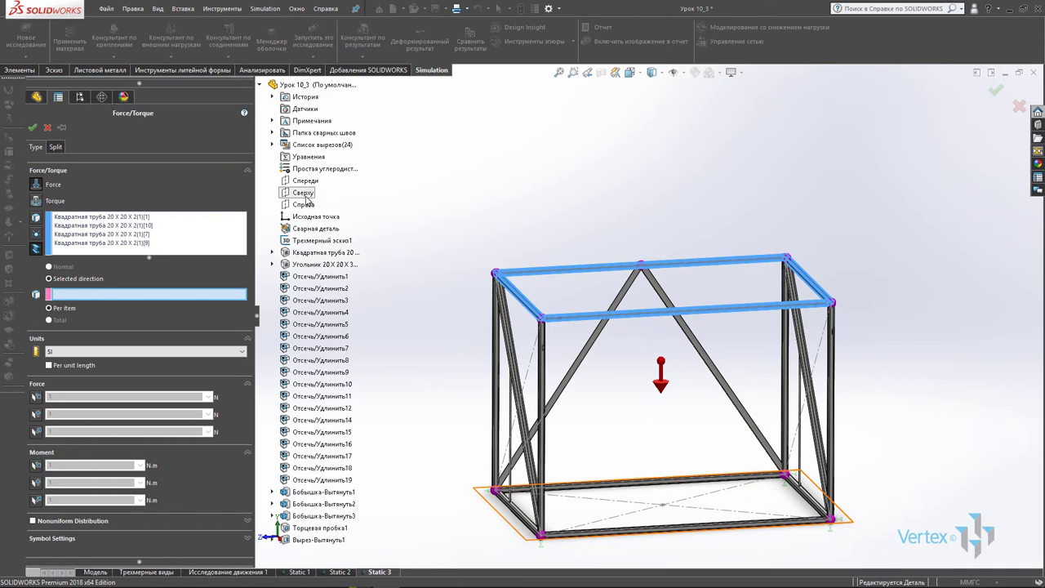
pyautogui.click(304, 193)
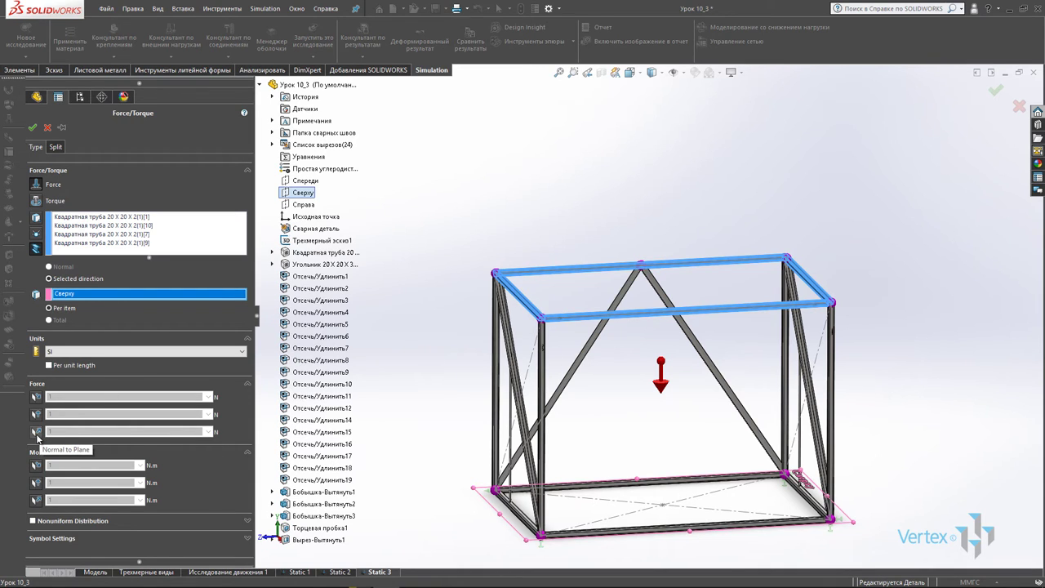
pyautogui.click(35, 432)
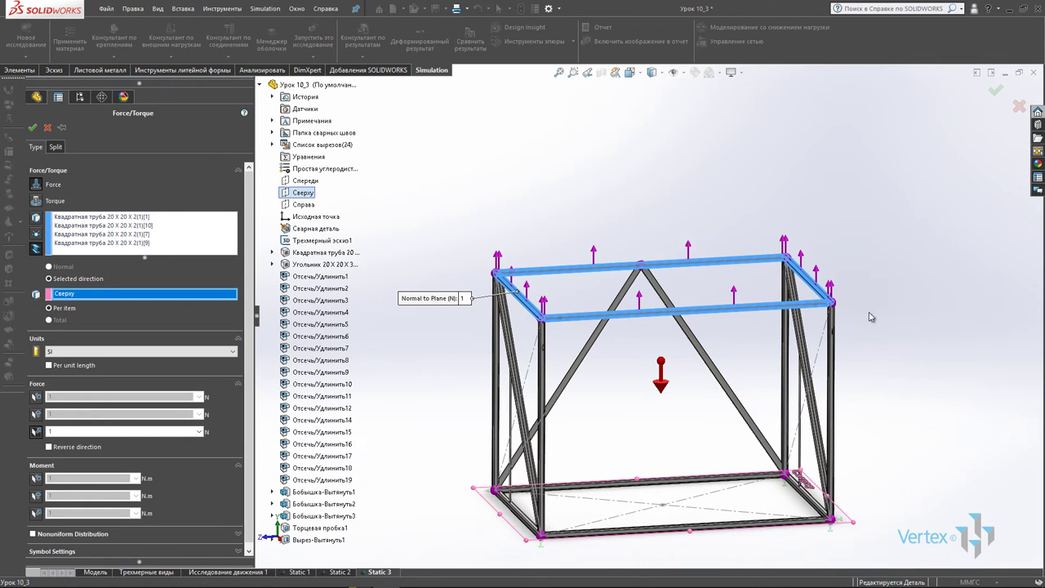
pyautogui.click(54, 432)
pyautogui.click(49, 447)
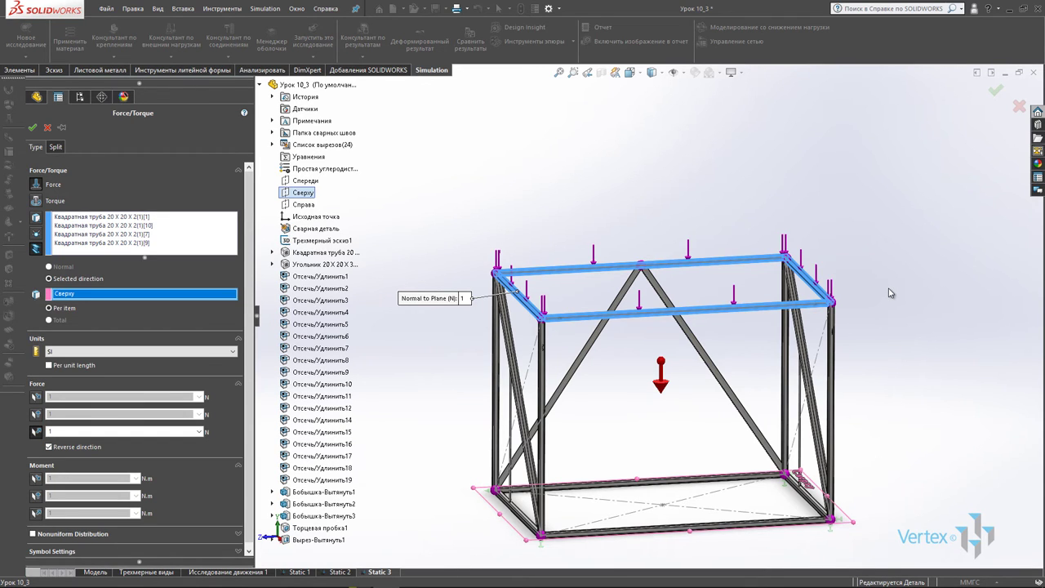
pyautogui.doubleClick(68, 432)
pyautogui.write('4000')
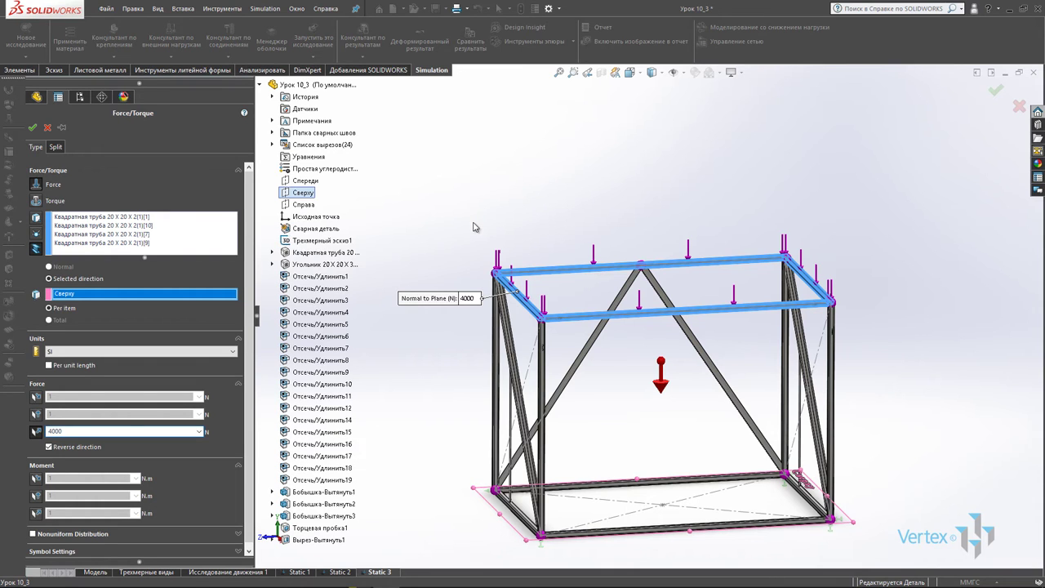
pyautogui.click(33, 129)
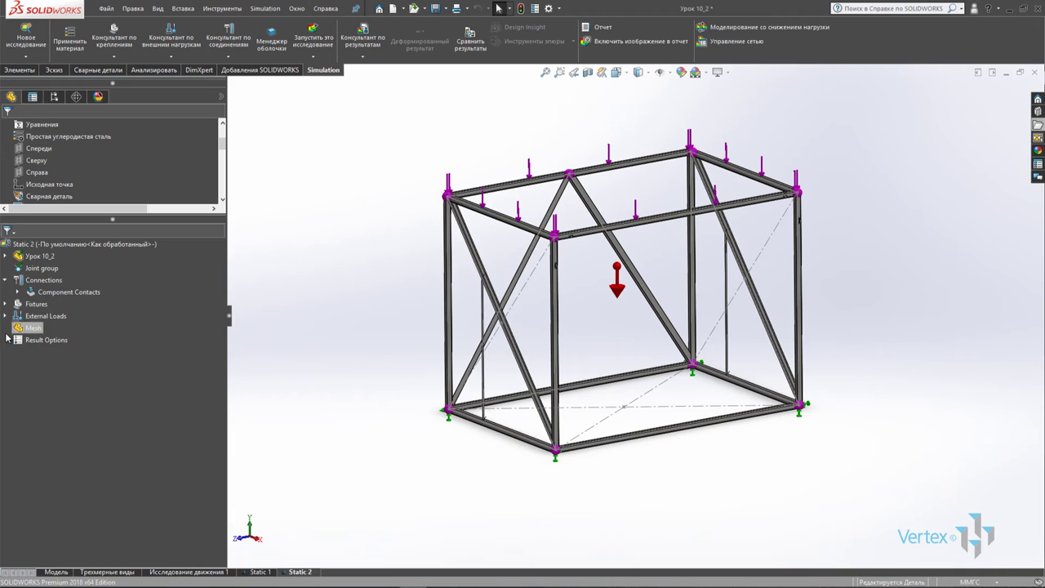
# Create a mesh for the whole frame using the default mesh density.
pyautogui.rightClick(36, 330)
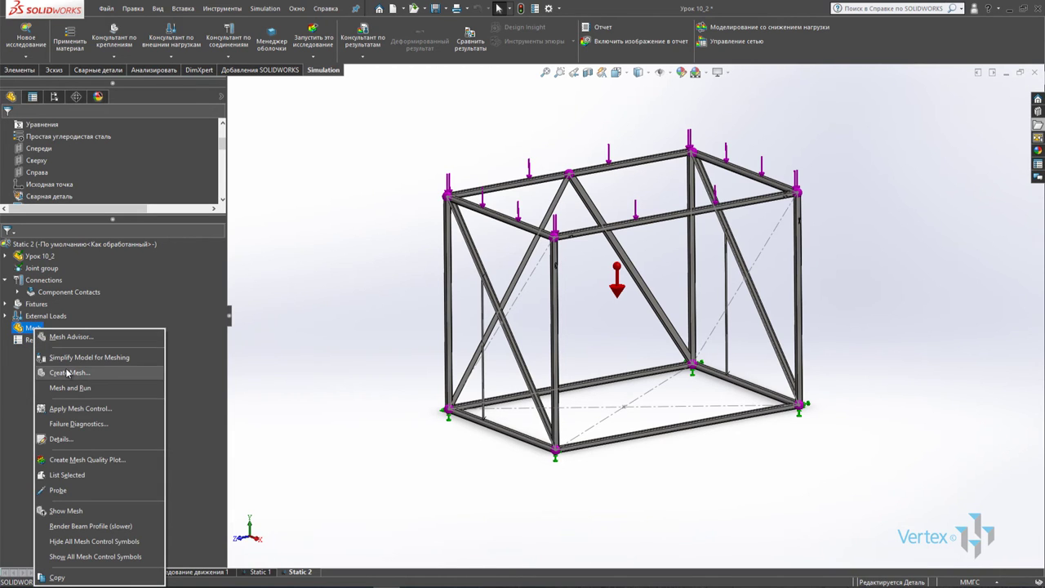
pyautogui.click(68, 373)
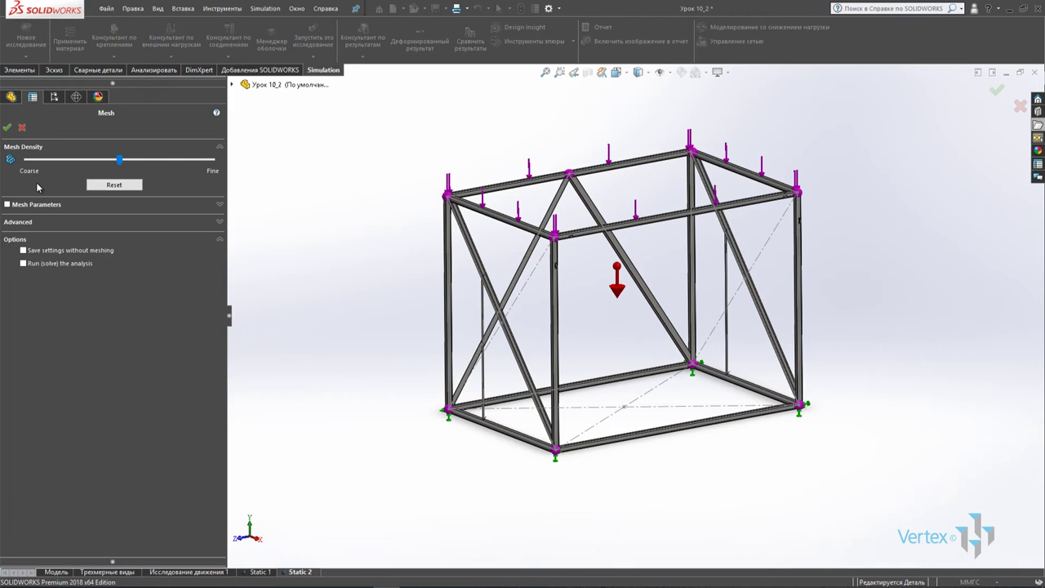
pyautogui.click(7, 128)
pyautogui.scroll(-1, 222, 181)
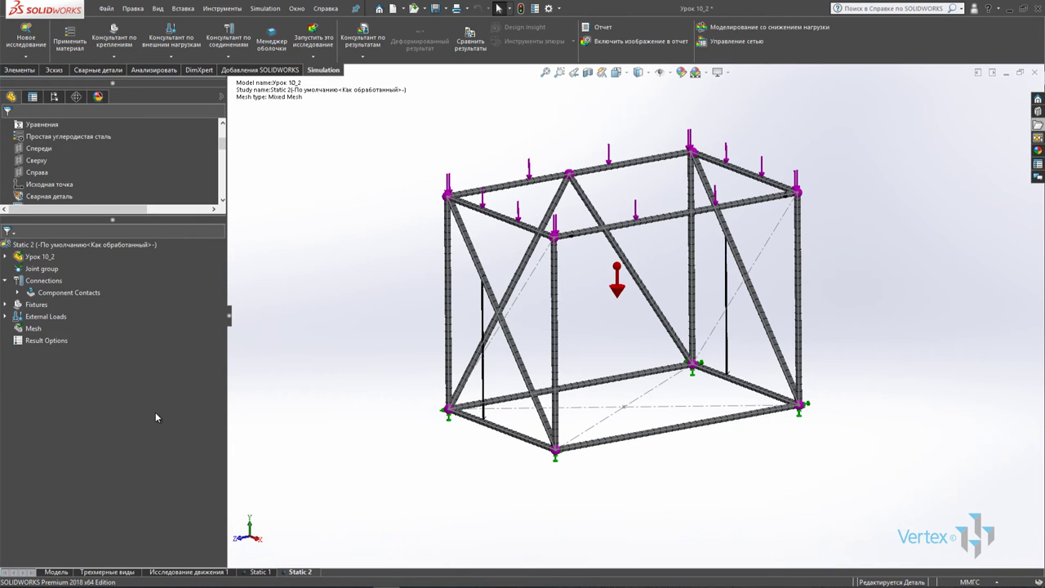
# Run the Static 3 study and show the Displacement1 plot, which peaks at 1.442e+01 mm.
pyautogui.click(309, 33)
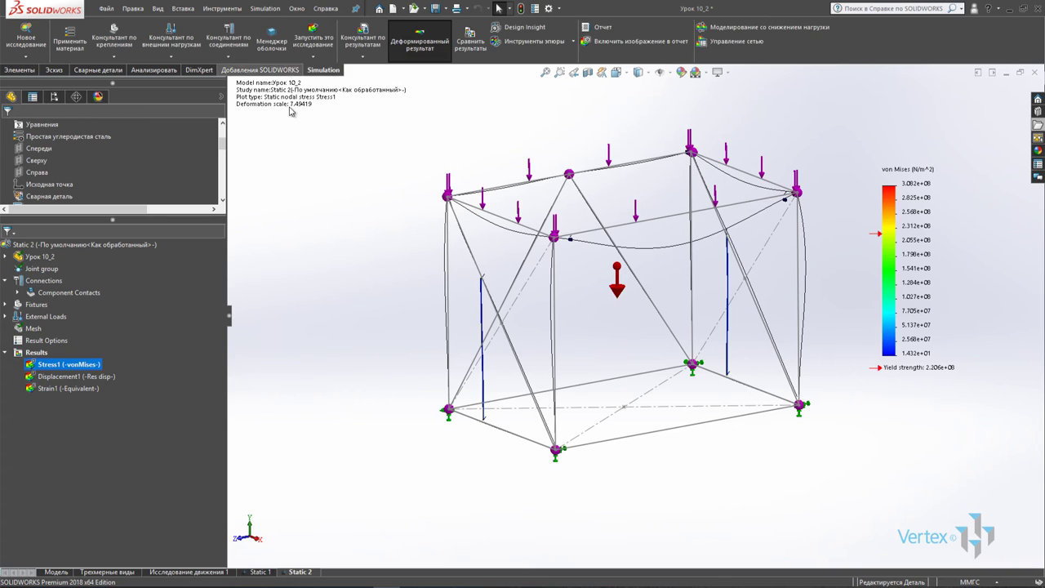
pyautogui.click(75, 377)
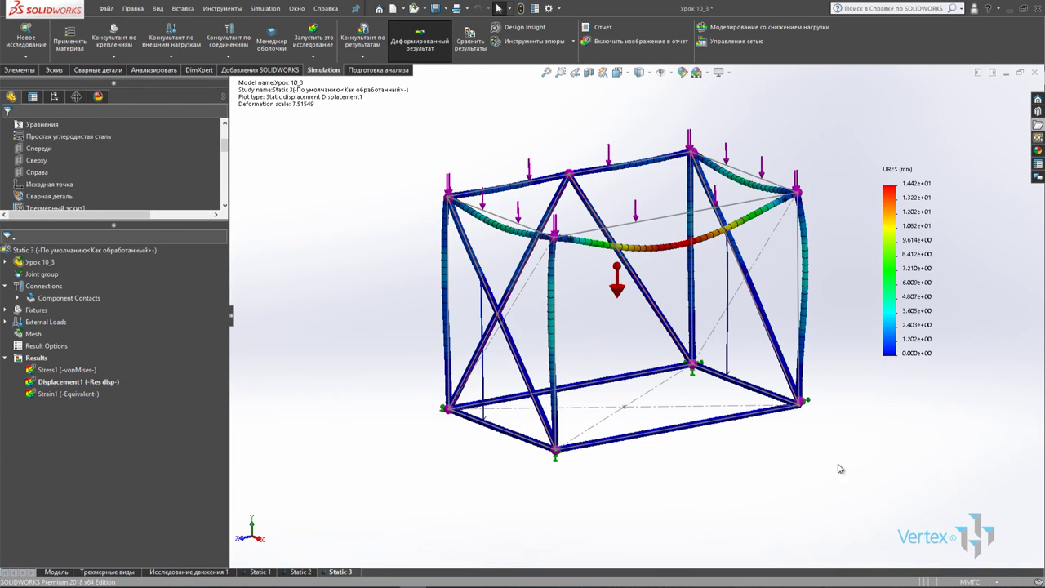
# Zoom in and out to inspect the deformed frame, then bring up Displacement1's context menu.
pyautogui.scroll(-2, 761, 401)
pyautogui.scroll(-3, 763, 400)
pyautogui.scroll(-2, 763, 400)
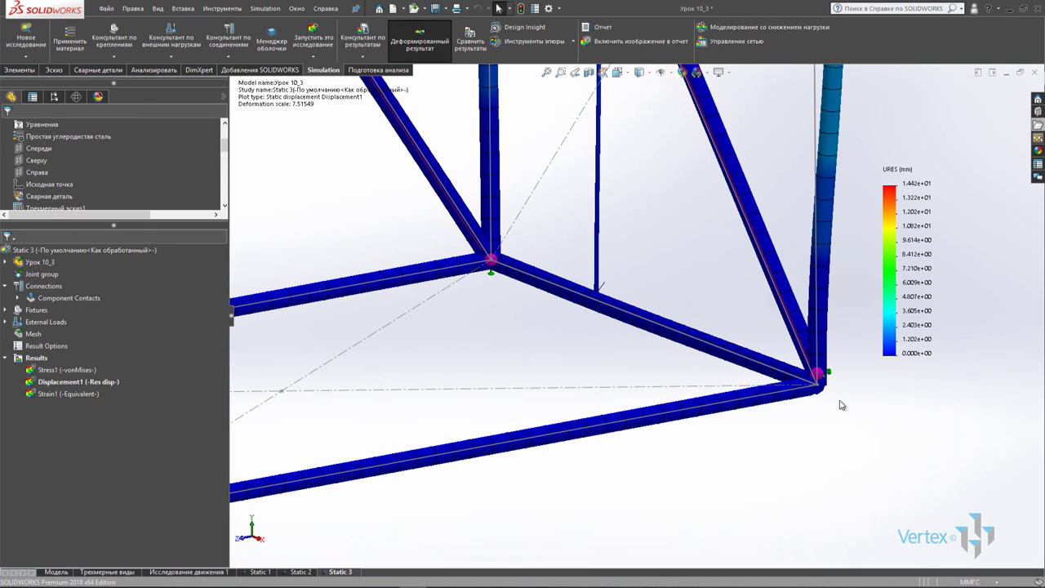
pyautogui.scroll(3, 840, 416)
pyautogui.scroll(4, 840, 417)
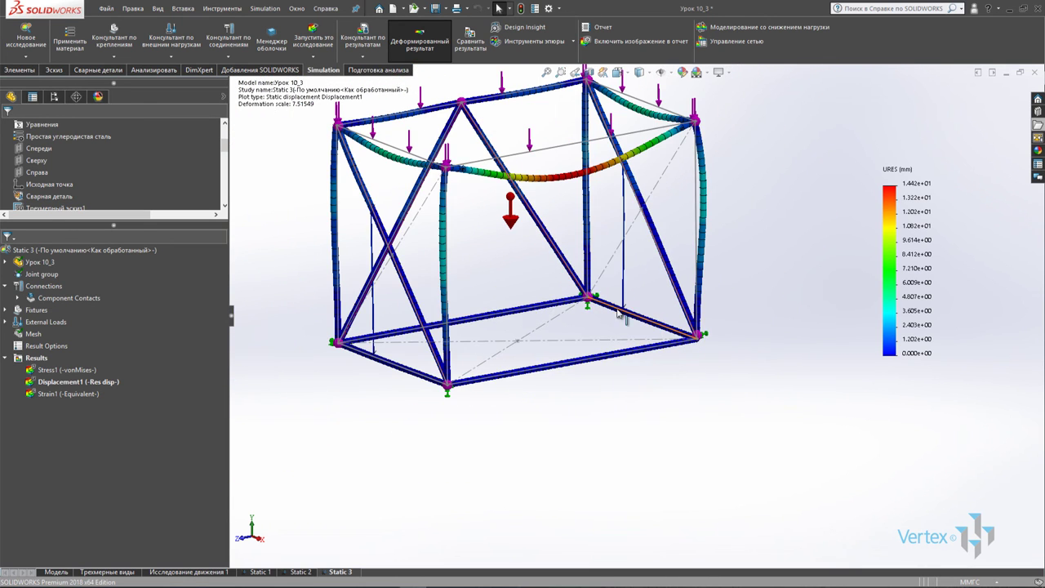
pyautogui.scroll(2, 519, 282)
pyautogui.scroll(-2, 524, 285)
pyautogui.scroll(-2, 526, 290)
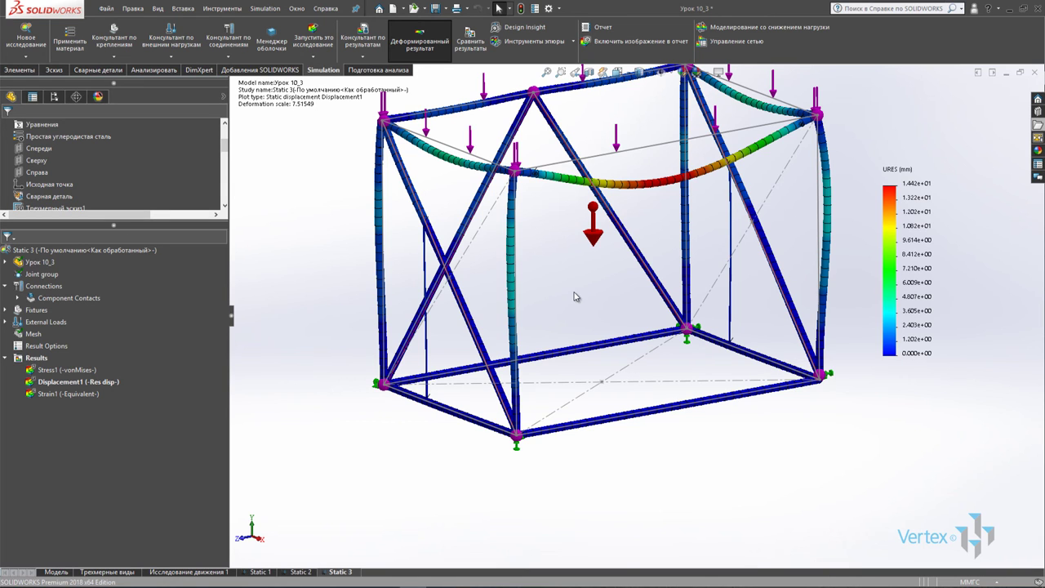
pyautogui.scroll(1, 575, 296)
pyautogui.scroll(-2, 625, 178)
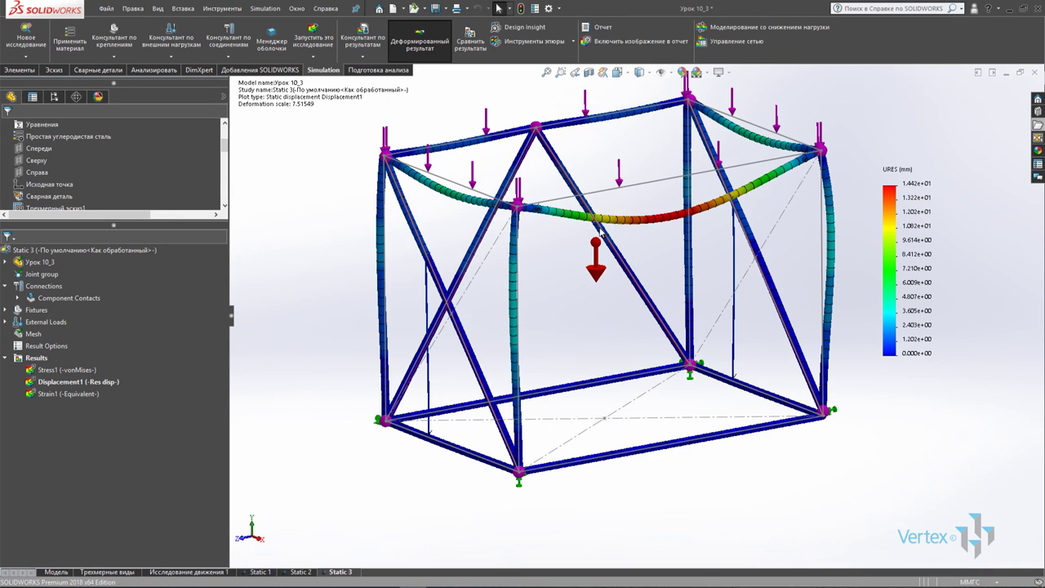
pyautogui.rightClick(96, 383)
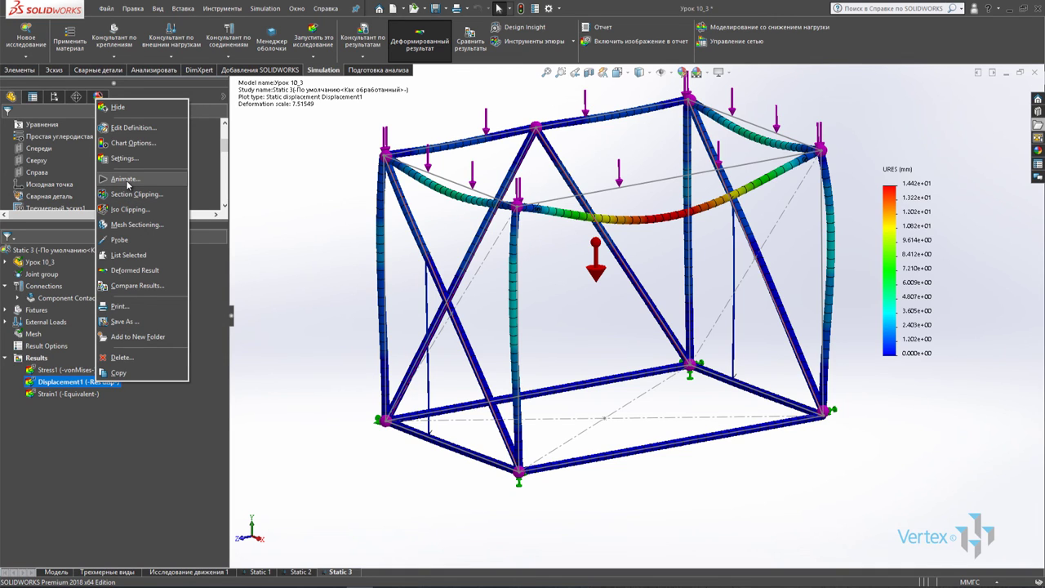
pyautogui.click(125, 179)
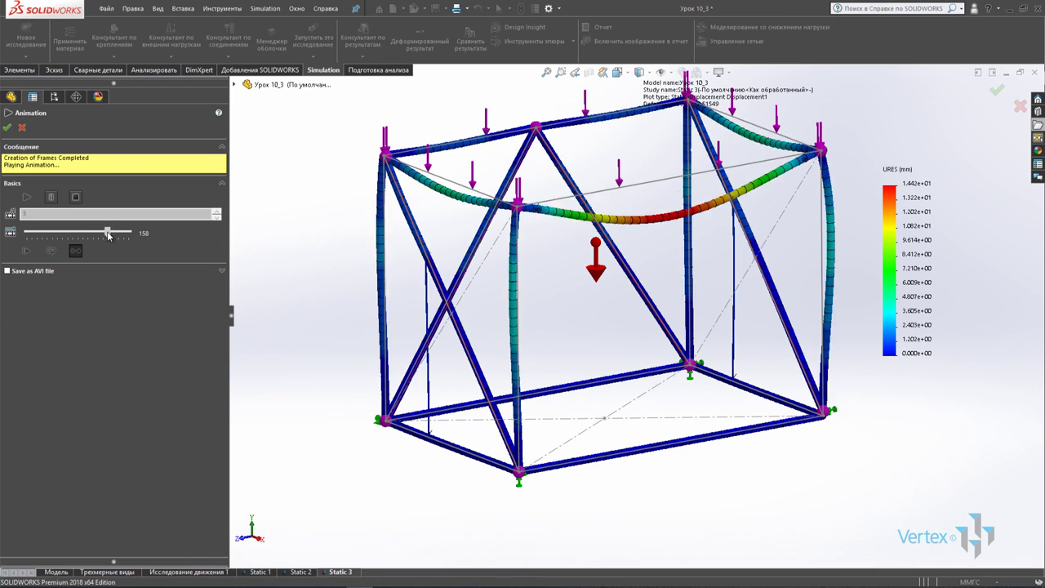
pyautogui.moveTo(108, 235); pyautogui.dragTo(32, 236)
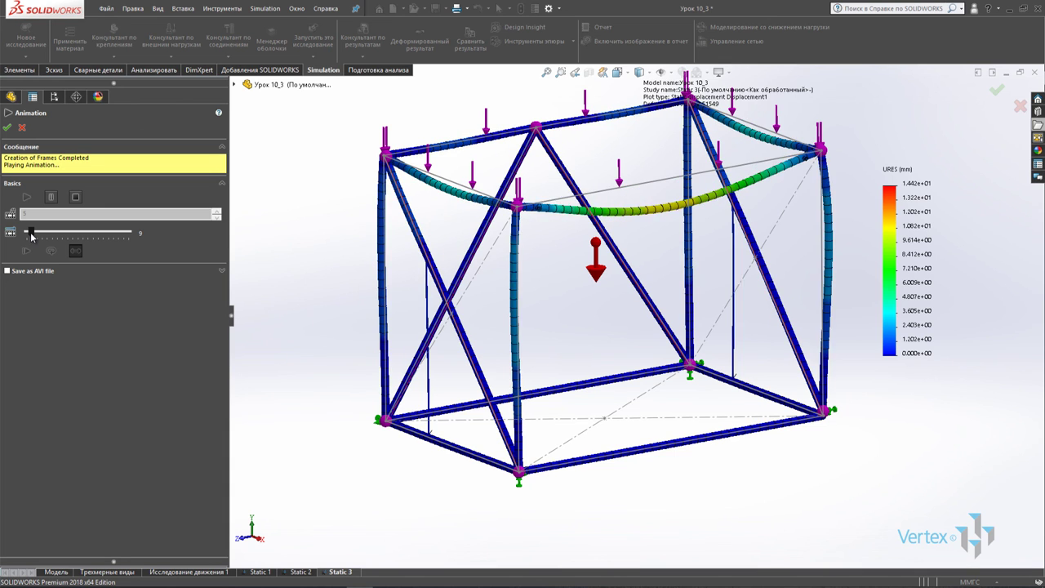
pyautogui.moveTo(31, 236)
pyautogui.mouseDown()
pyautogui.moveTo(121, 236)
pyautogui.moveTo(73, 237)
pyautogui.mouseUp()
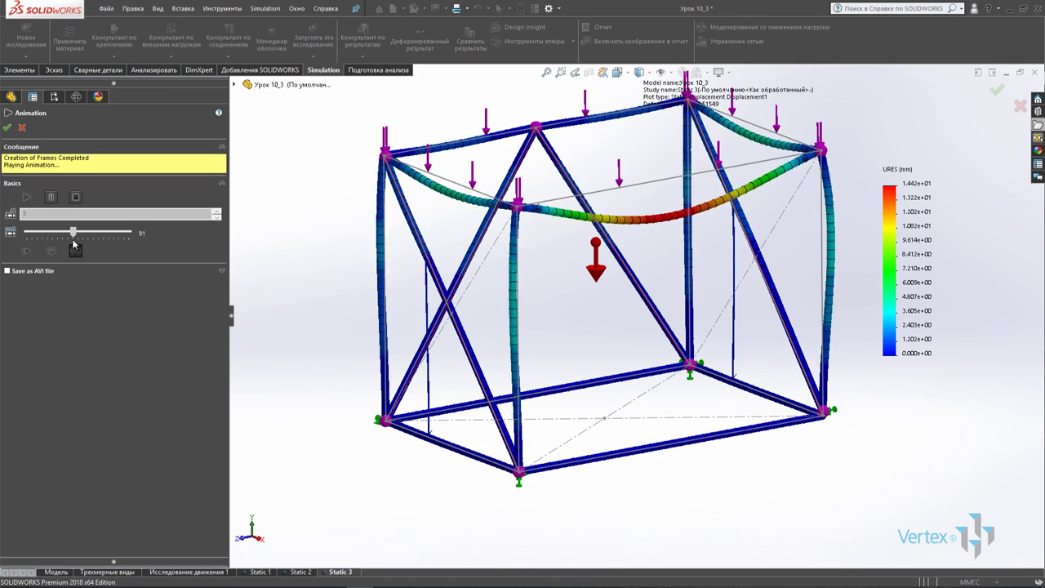
# Stop the animation and open Displacement1's Edit Definition settings.
pyautogui.click(21, 128)
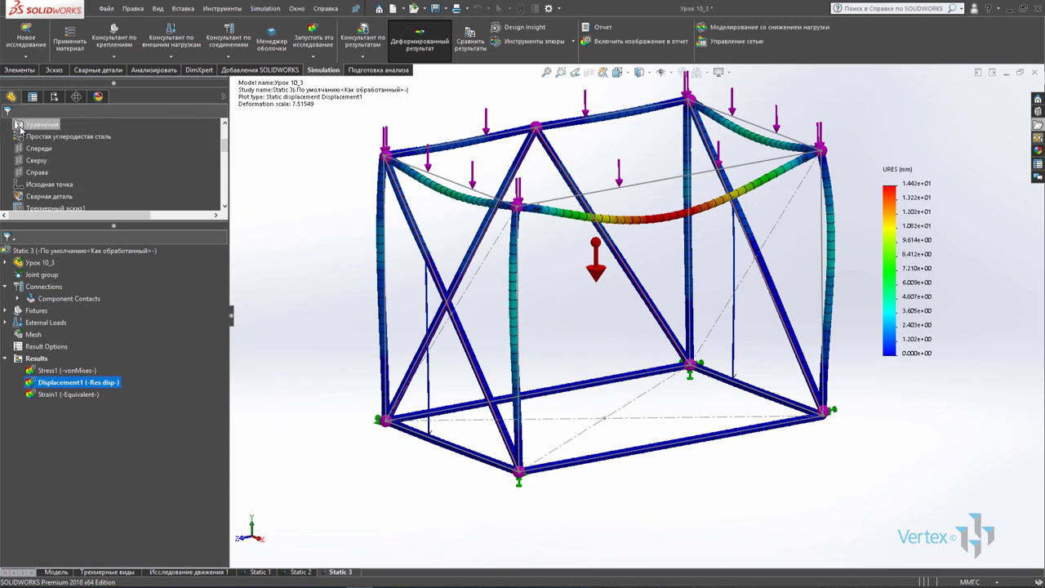
pyautogui.rightClick(87, 384)
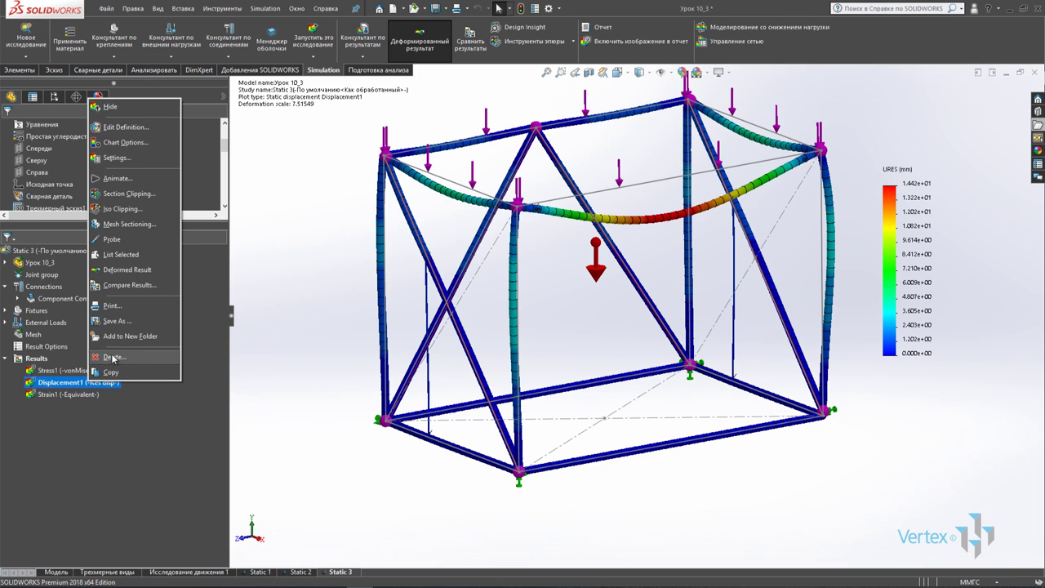
pyautogui.click(119, 127)
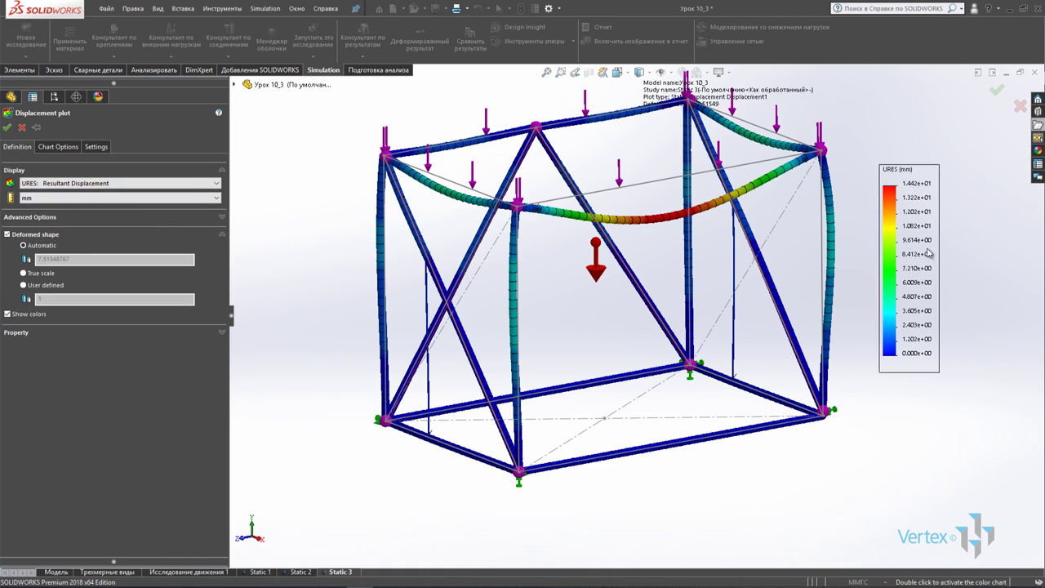
# Check the mm units list, then browse the component list up toward UX: X Displacement.
pyautogui.click(150, 201)
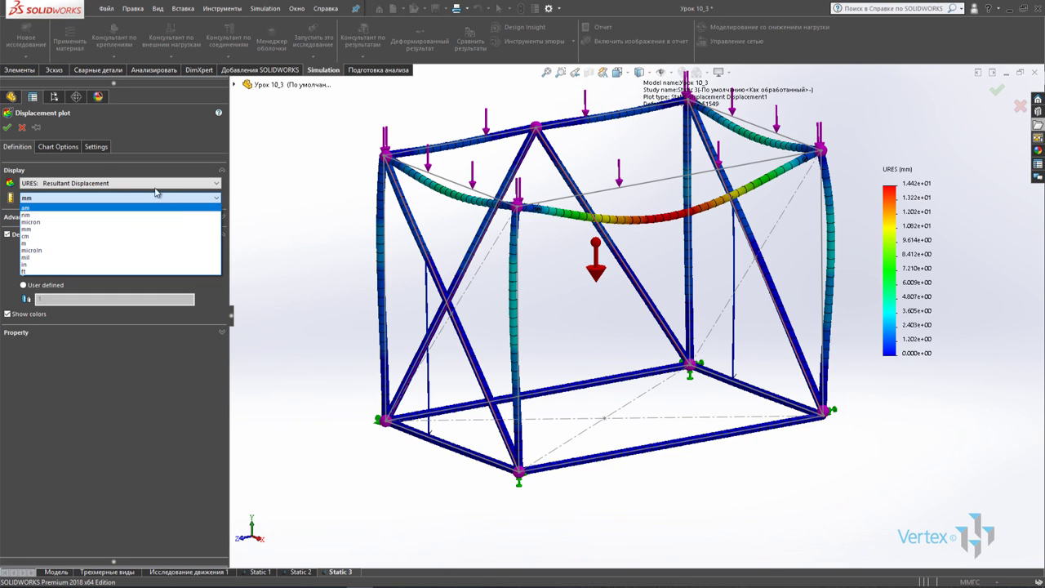
pyautogui.click(155, 193)
pyautogui.click(153, 187)
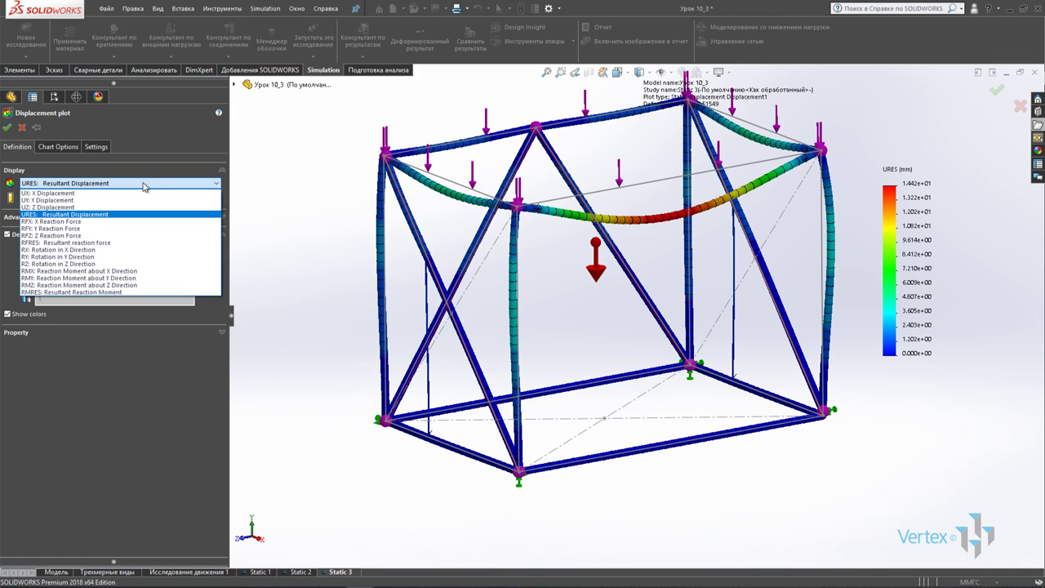
pyautogui.press('Up')
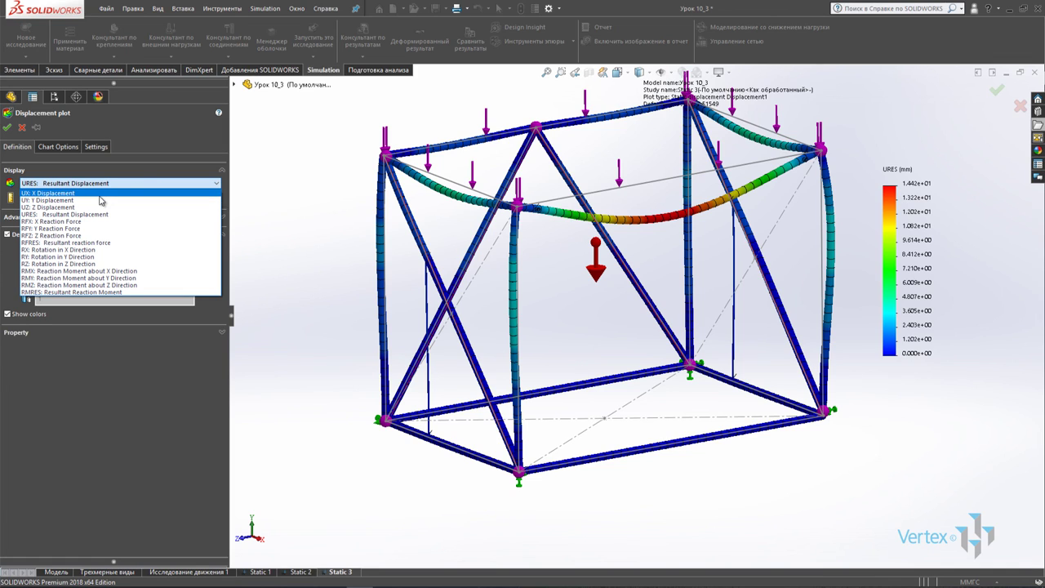